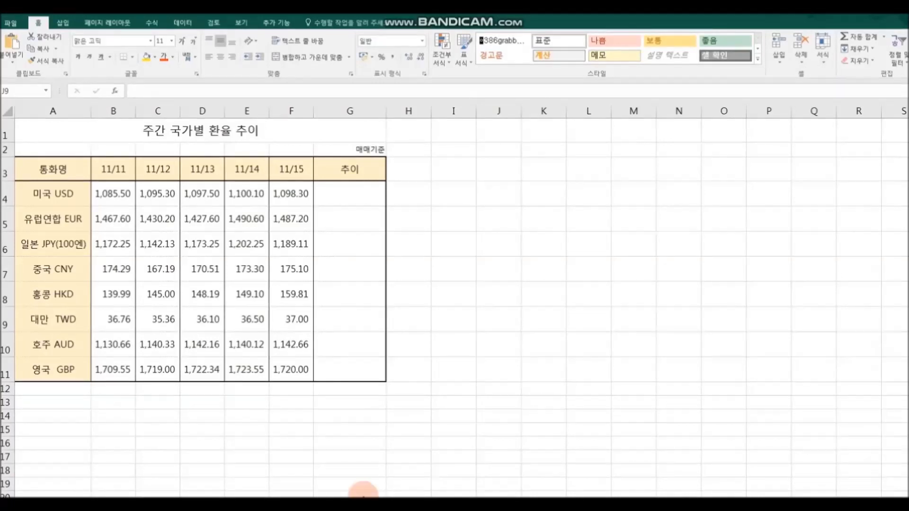
Step: Insert a 2-D 100% stacked line chart from the exchange-rate table range A3:F11
click(109, 201)
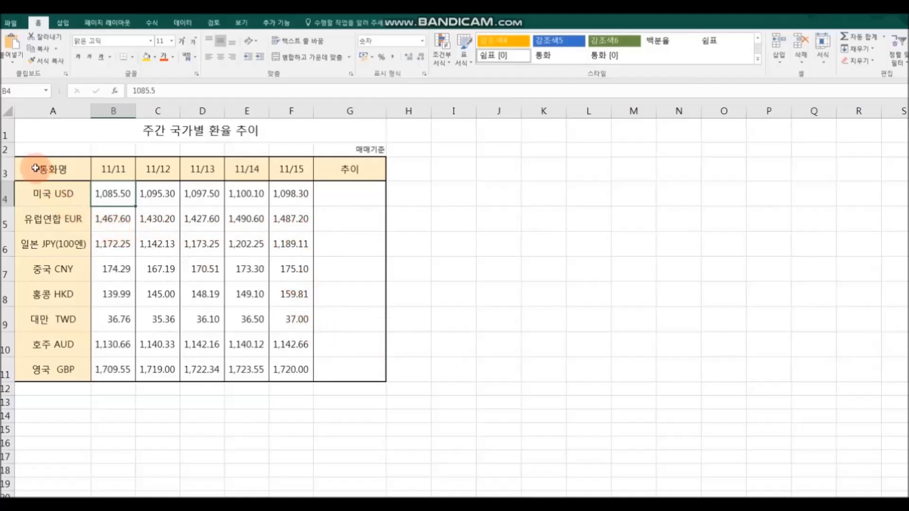
mouse_move(35, 168)
mouse_down()
mouse_move(278, 193)
mouse_move(294, 366)
mouse_up()
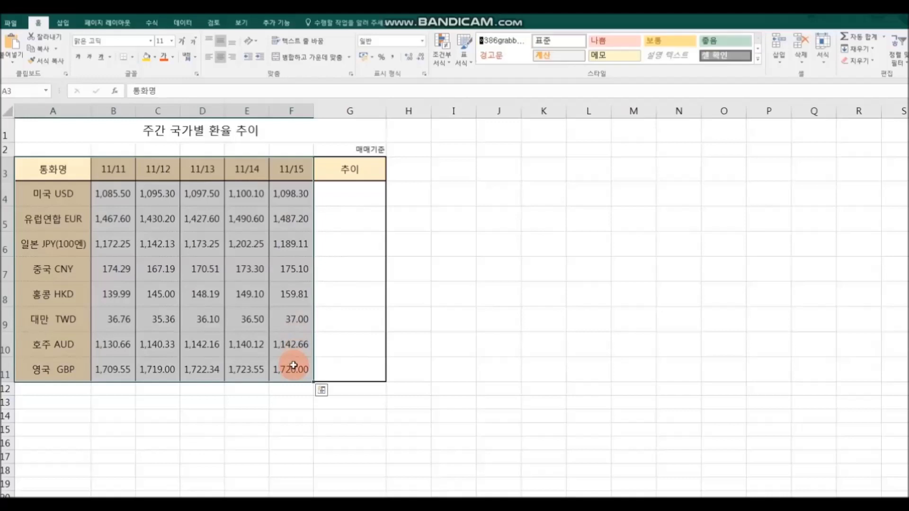
click(61, 24)
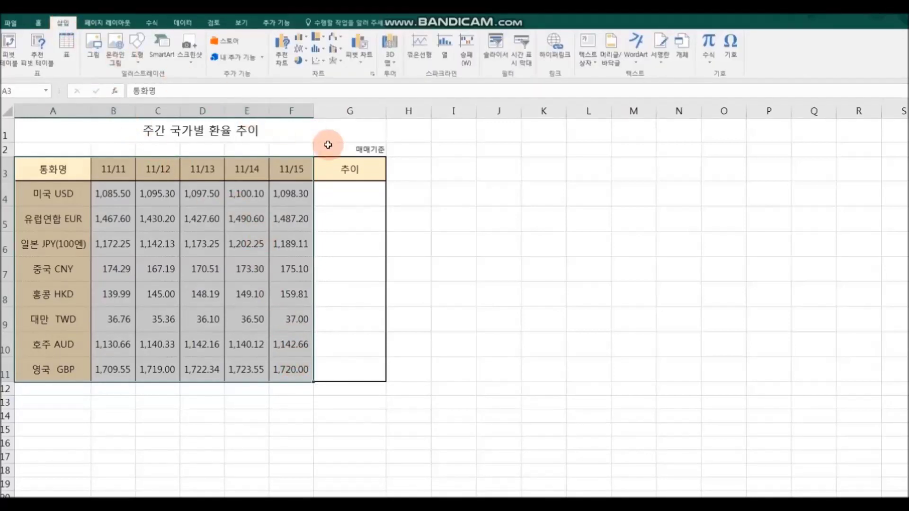
click(308, 50)
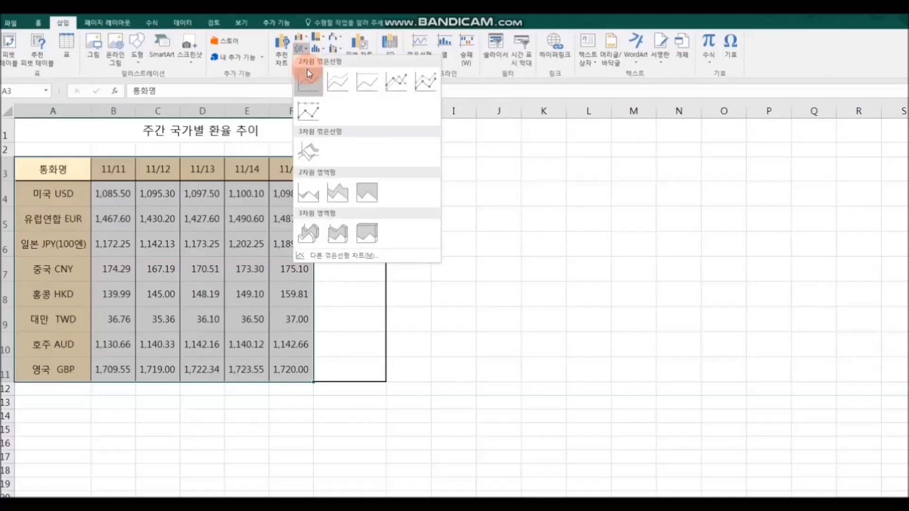
click(362, 84)
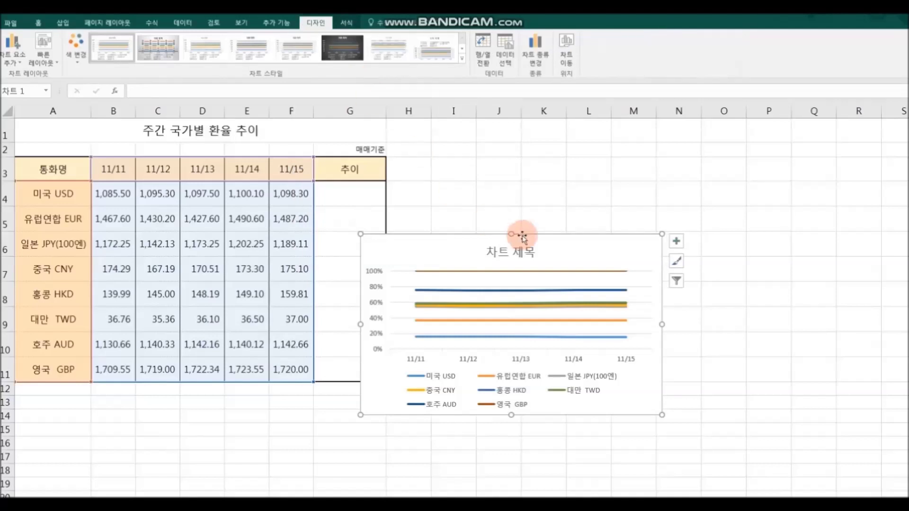
Step: Place and enlarge the chart beside the table across about columns H to Q, and apply the style with data labels on the lines
drag(481, 244, 554, 158)
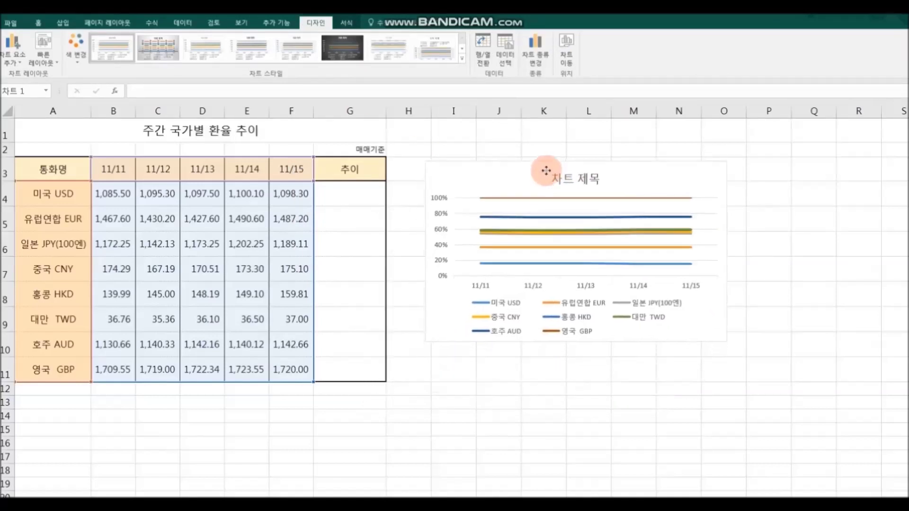
drag(727, 335, 838, 392)
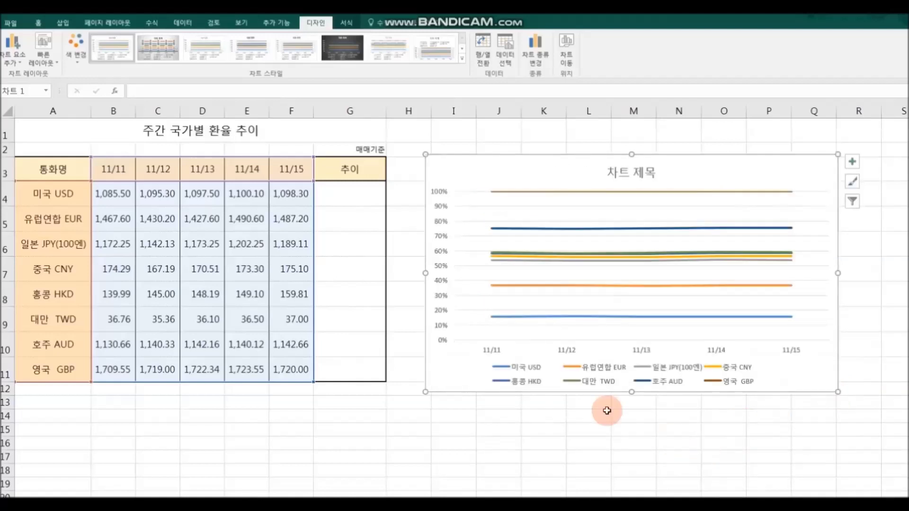
click(432, 55)
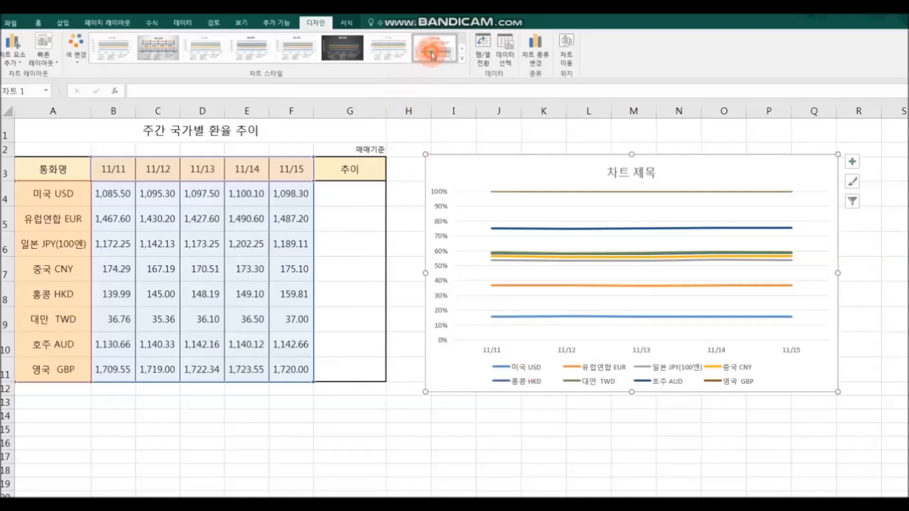
click(397, 56)
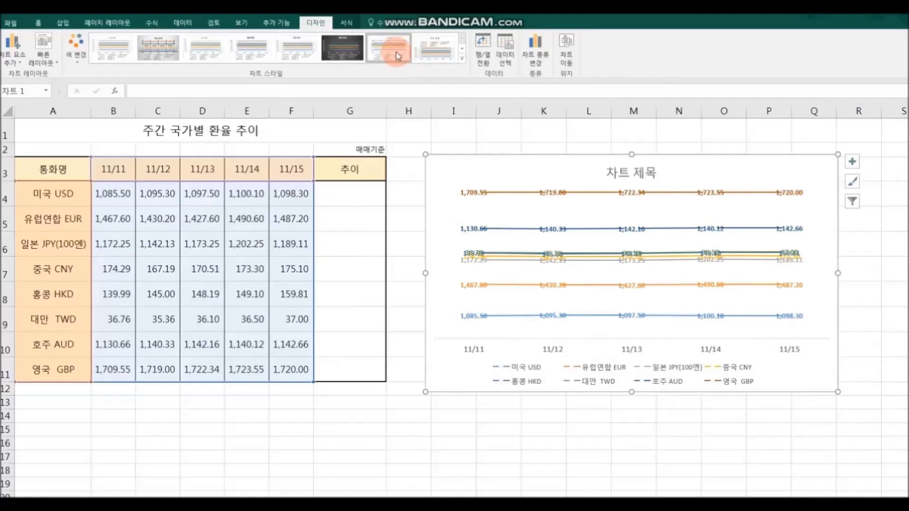
Step: Copy the worksheet heading 주간 국가별 환율 추이 from A1 and paste it over the placeholder chart title
click(146, 134)
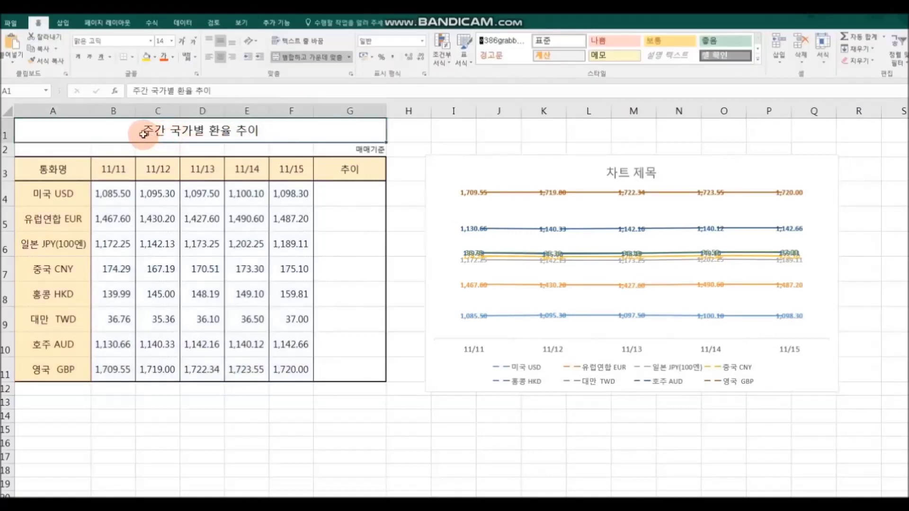
double_click(143, 134)
drag(143, 134, 259, 130)
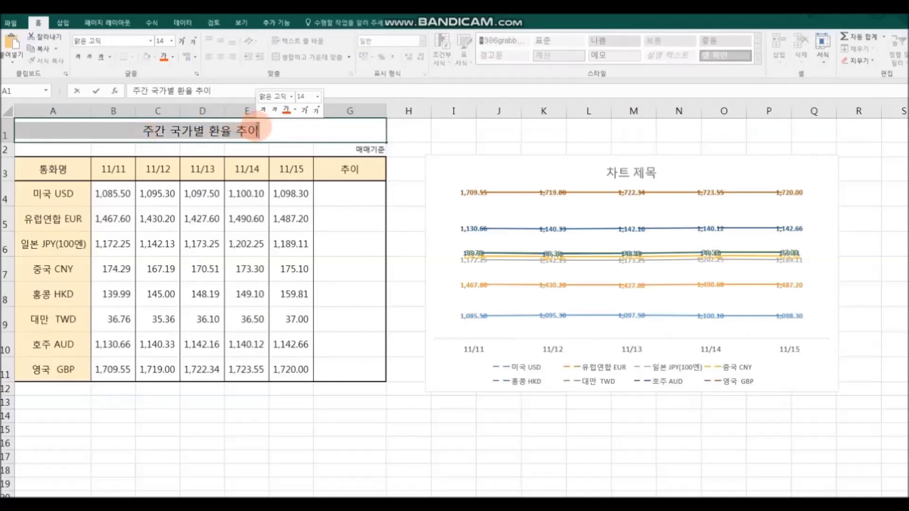
right_click(240, 128)
click(283, 152)
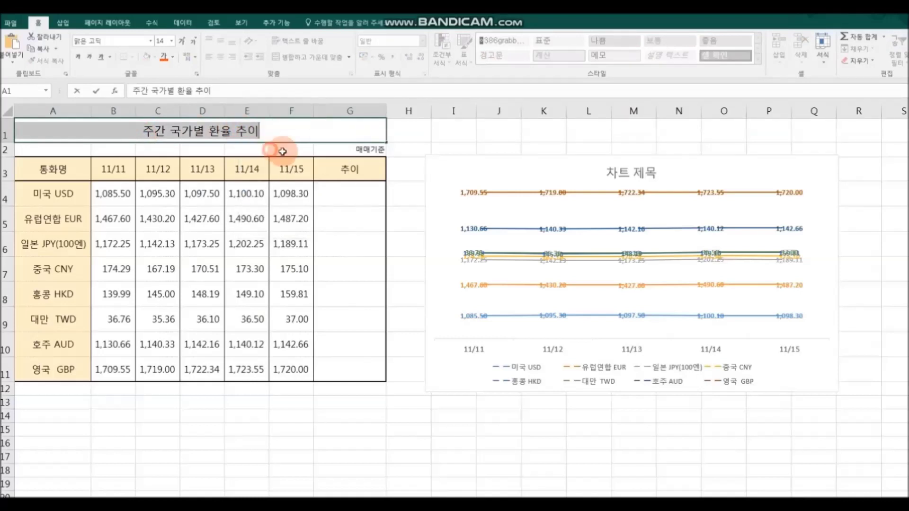
click(617, 174)
drag(606, 175, 659, 175)
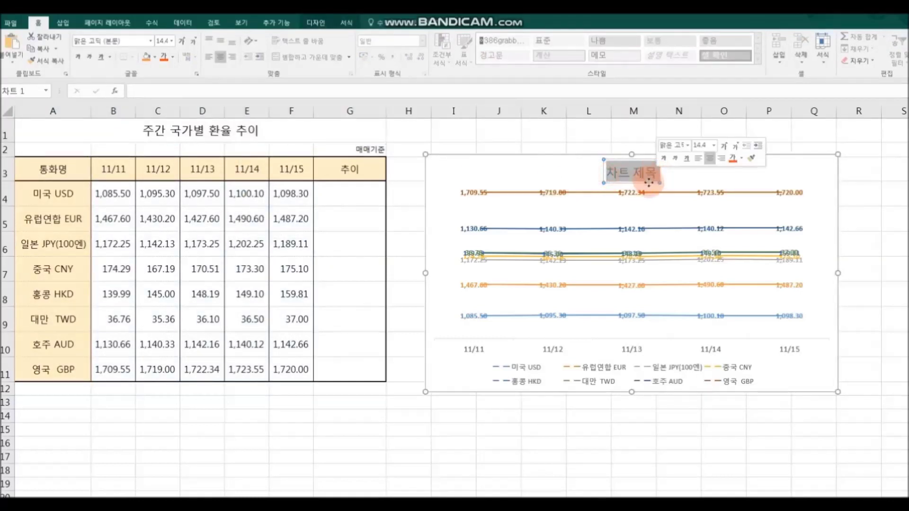
key(ctrl+v)
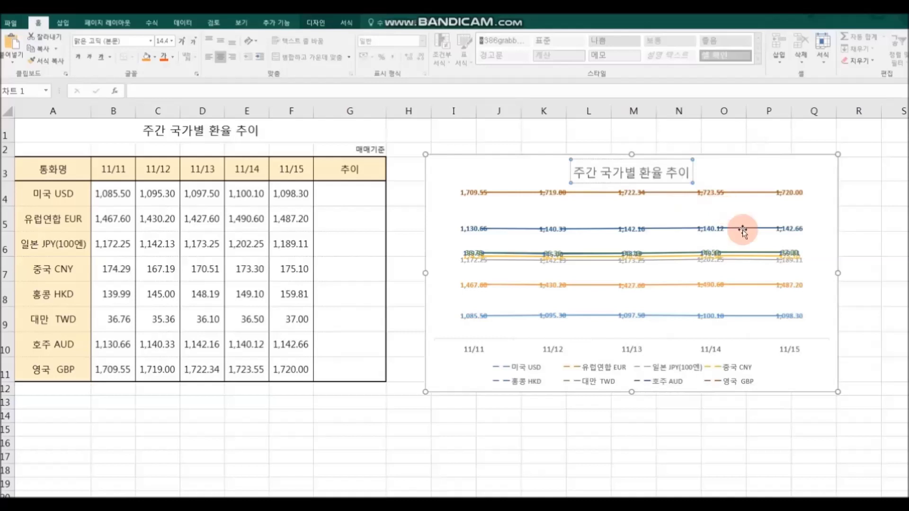
click(734, 430)
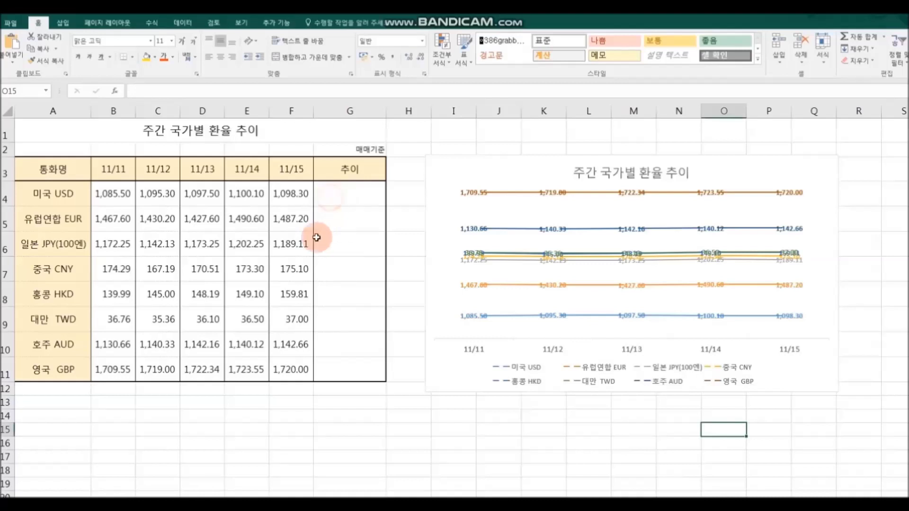
Step: Start creating line sparklines and set their data range to the rates in B4:F11
drag(113, 196, 284, 372)
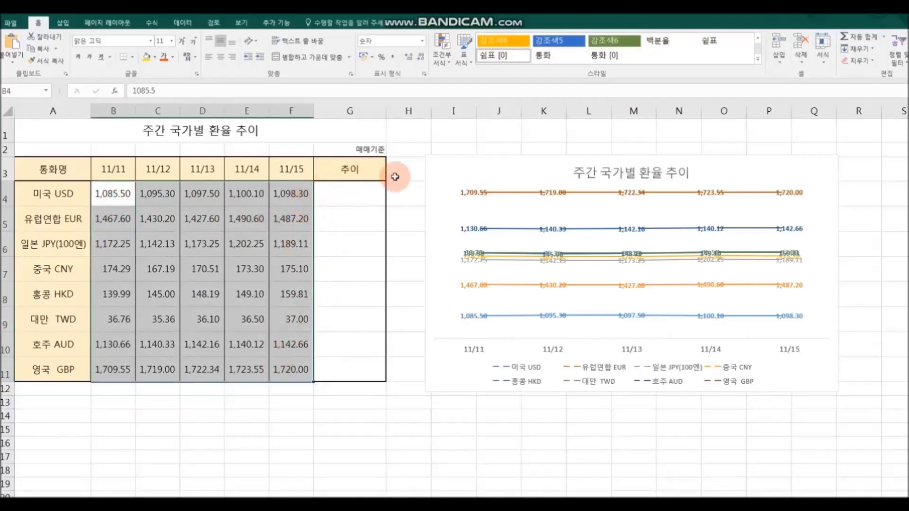
click(414, 227)
click(62, 23)
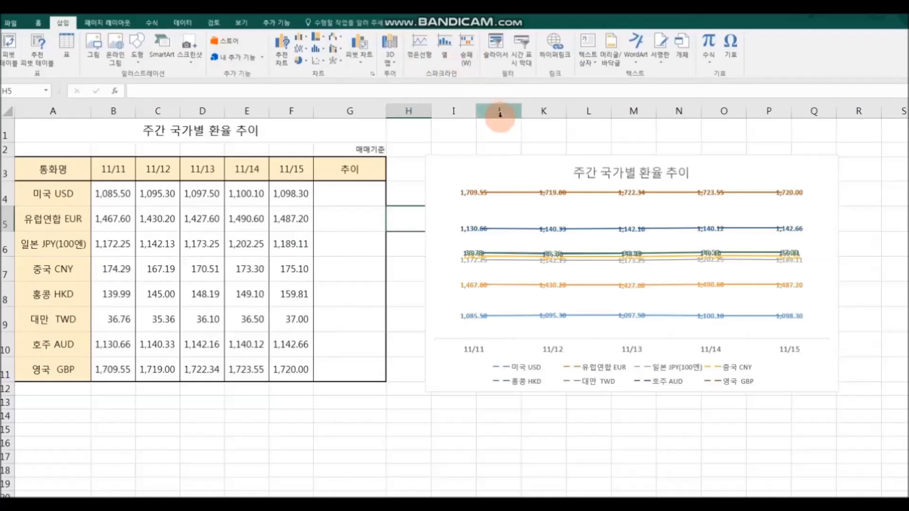
click(420, 47)
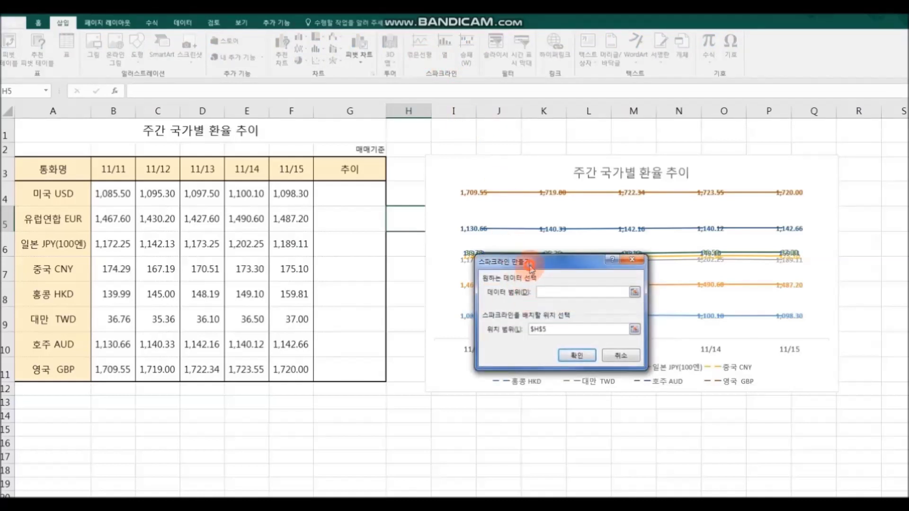
drag(530, 268, 487, 210)
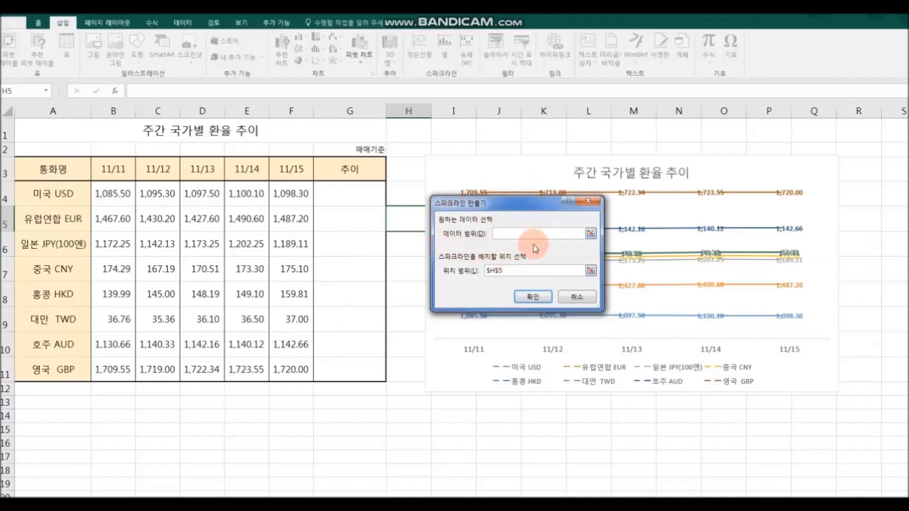
click(590, 233)
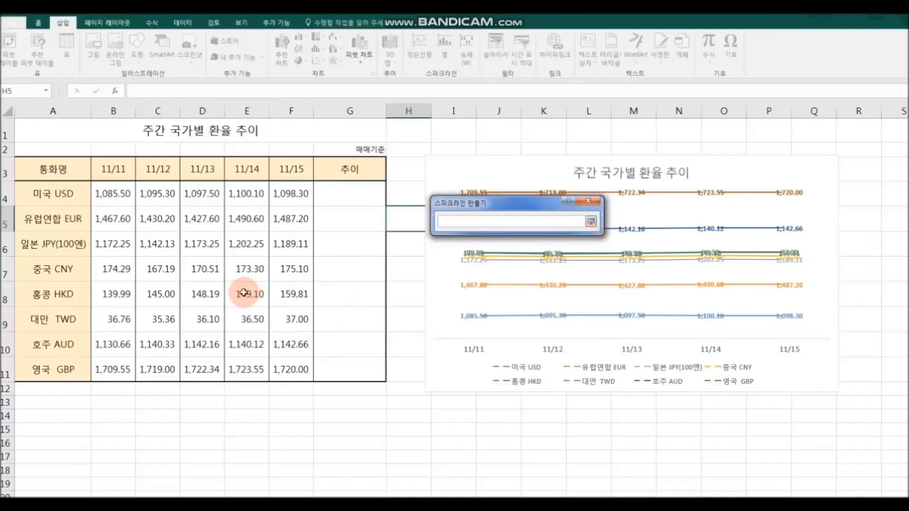
drag(108, 194, 301, 374)
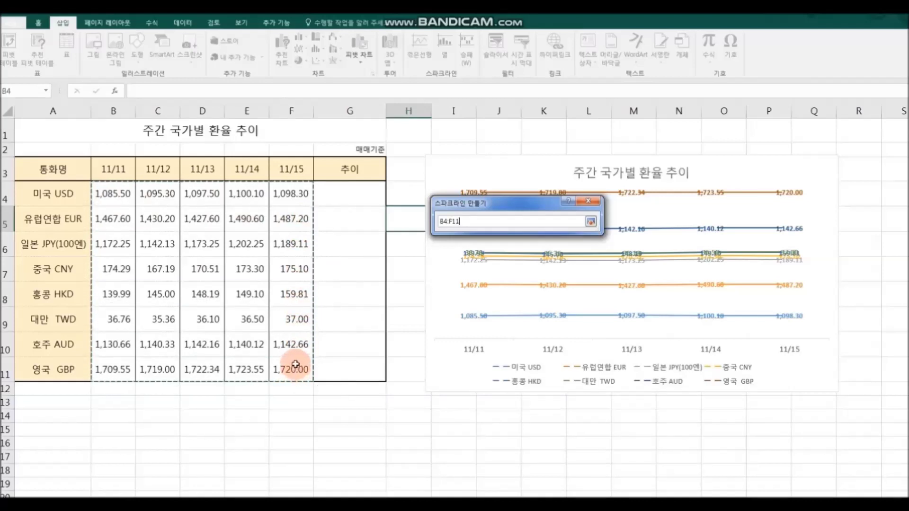
click(590, 221)
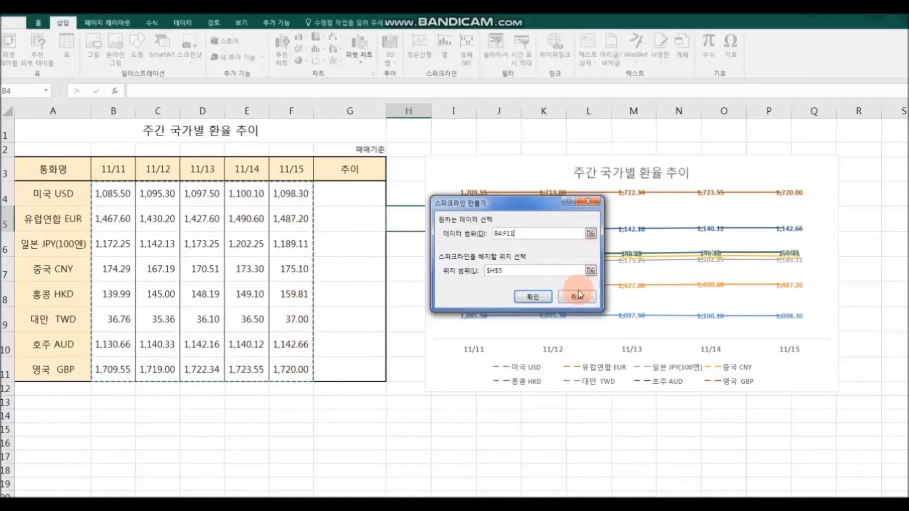
Step: Set the sparklines' location range to the 추이 cells G4:G11 and create them
click(591, 271)
drag(357, 193, 359, 367)
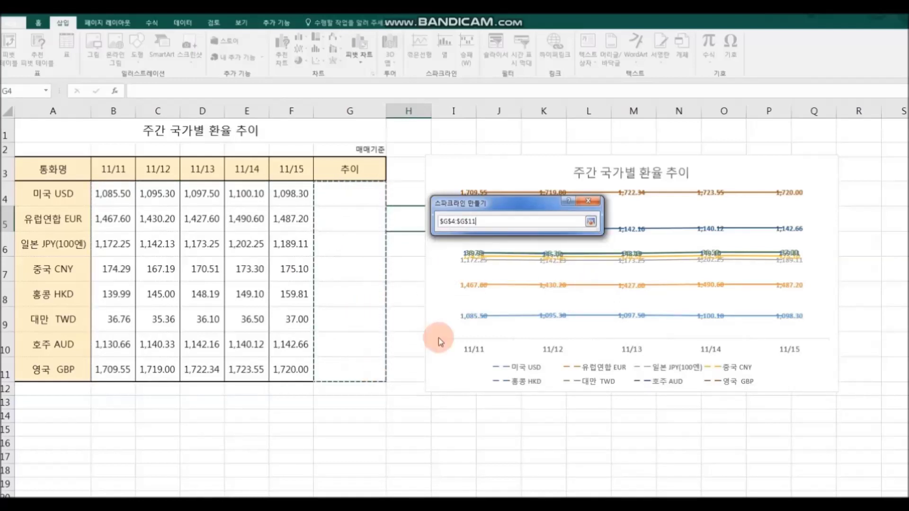
click(591, 222)
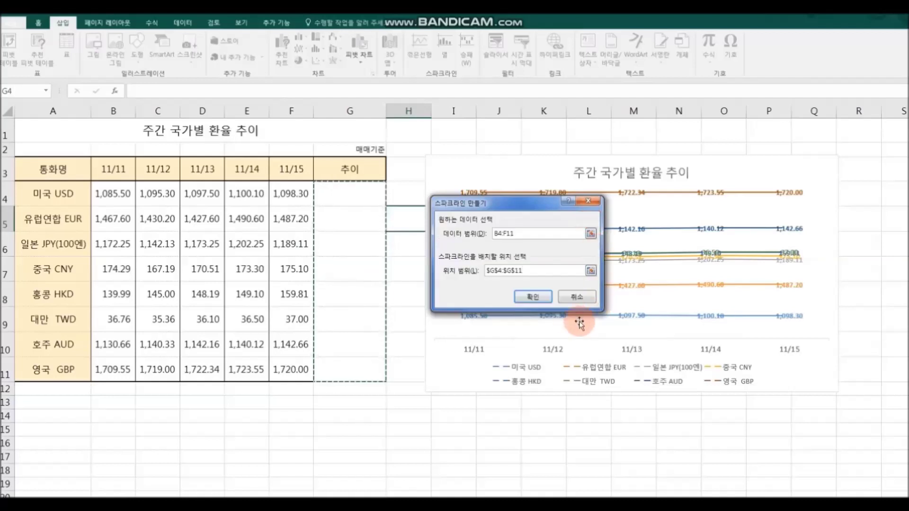
click(533, 297)
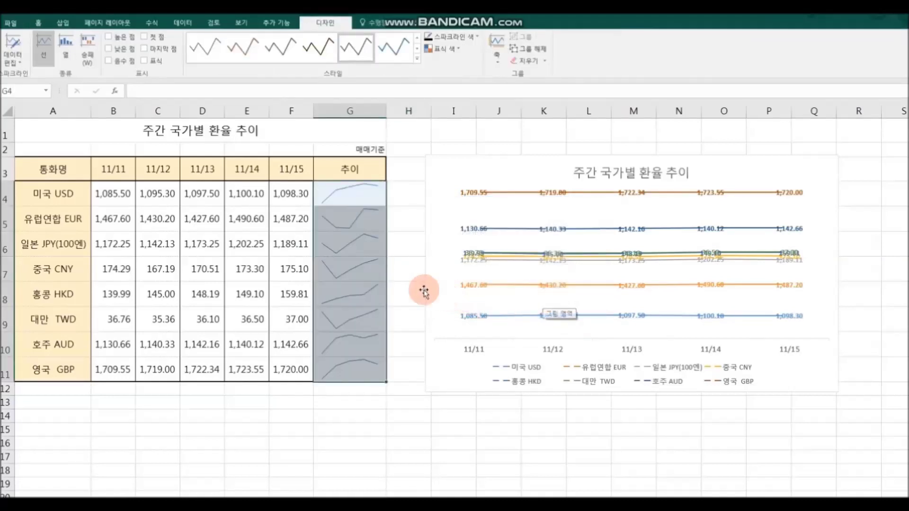
click(397, 416)
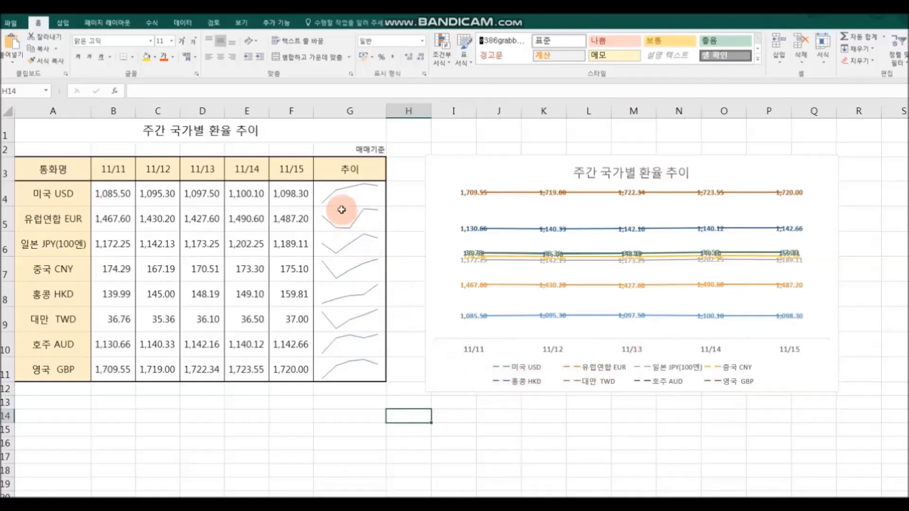
Step: Apply a darker gallery style to the sparklines in G4:G11 and set their line color to standard red
drag(340, 195, 357, 370)
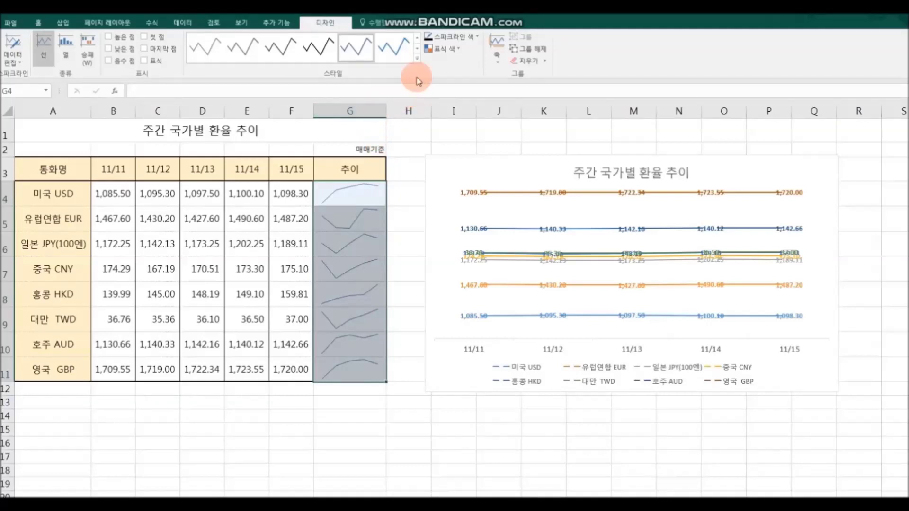
click(417, 53)
click(405, 55)
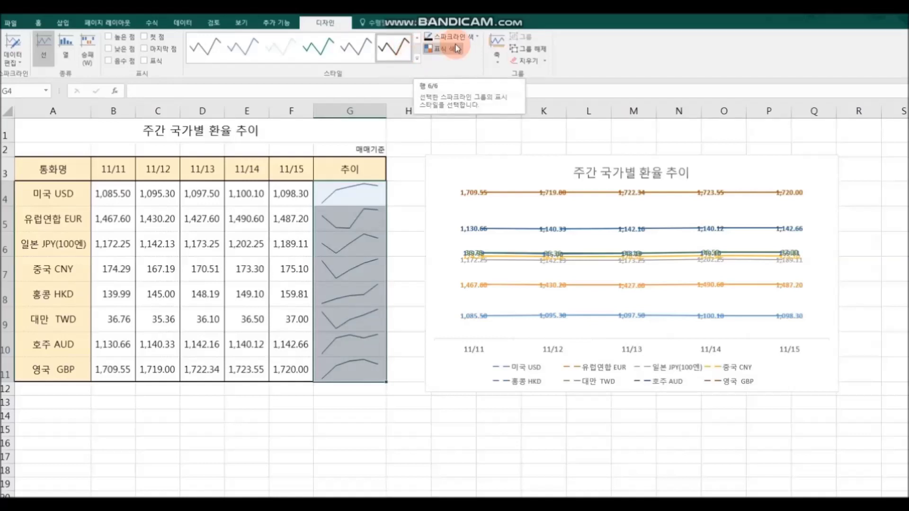
click(477, 37)
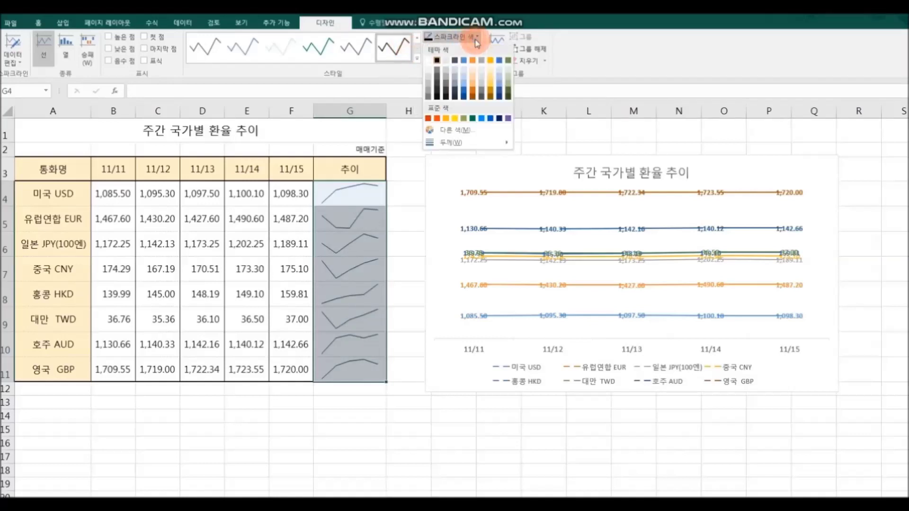
click(436, 118)
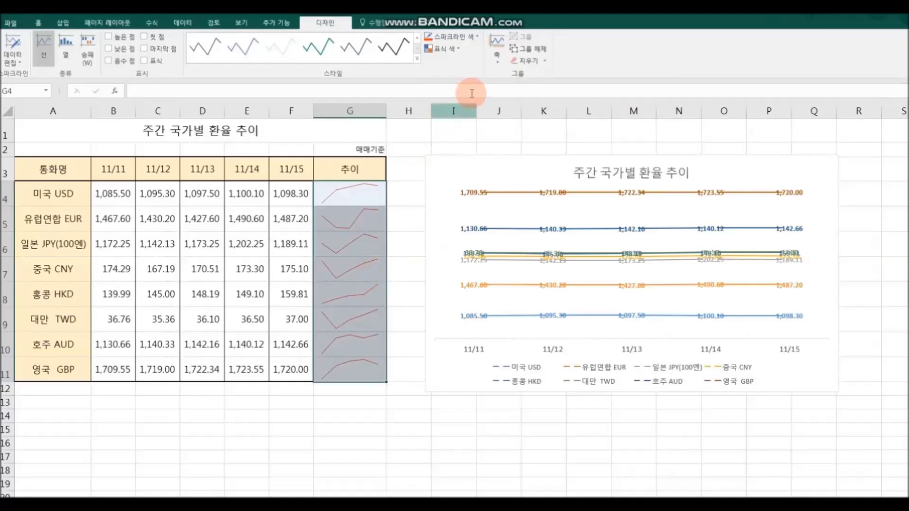
Step: Set the sparklines' first-point marker color to standard green and the last-point marker color to standard blue
click(460, 49)
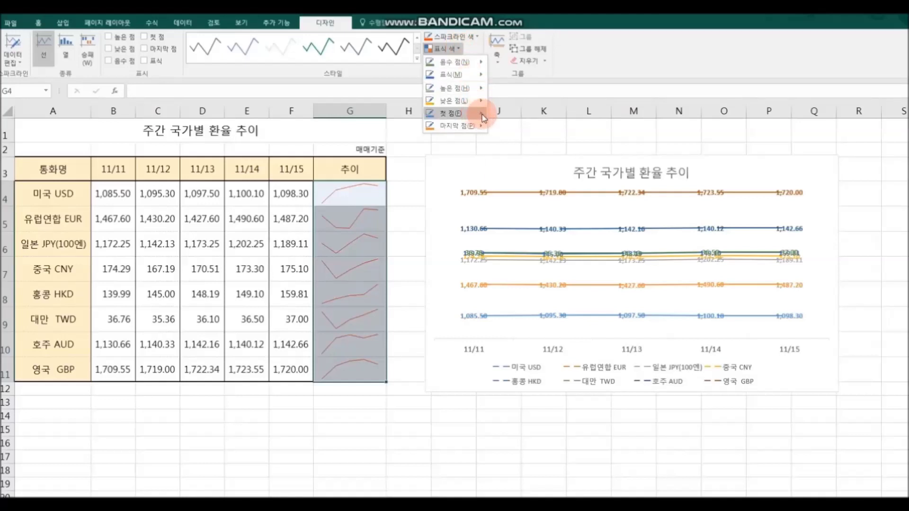
mouse_move(484, 117)
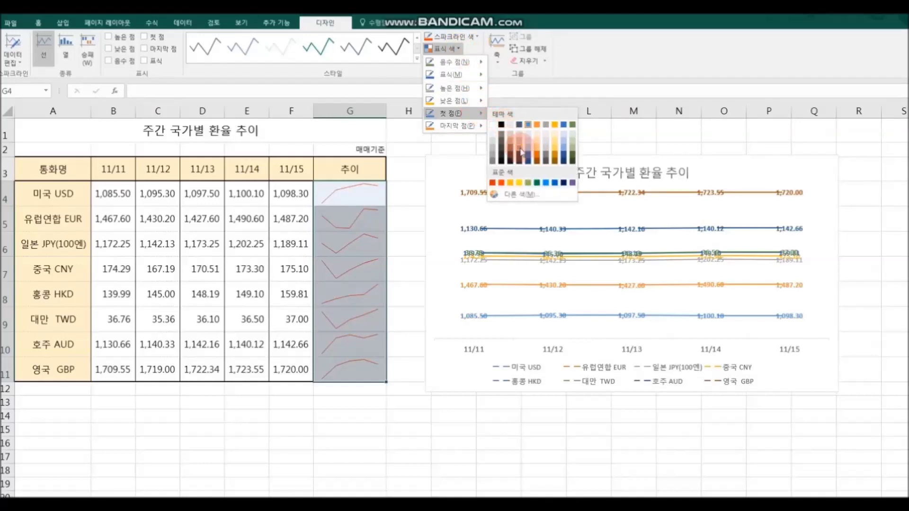
click(539, 183)
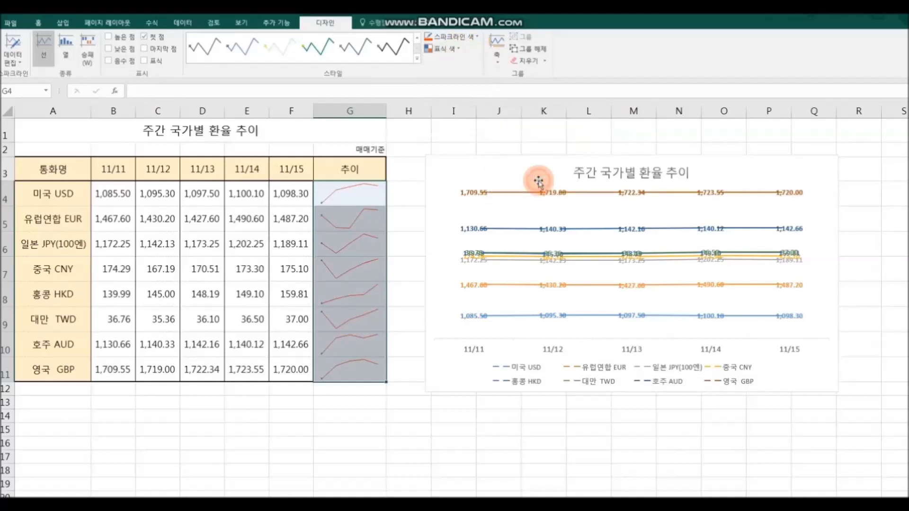
click(459, 51)
mouse_move(480, 129)
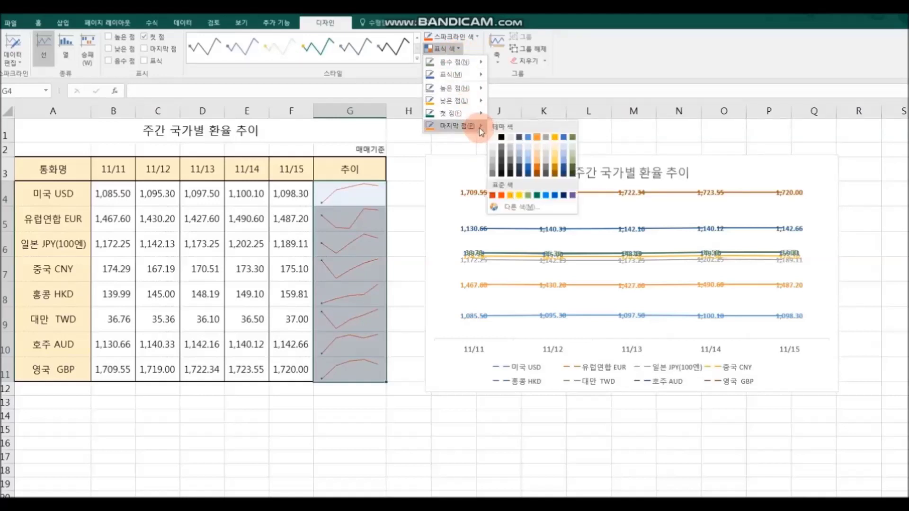
click(555, 195)
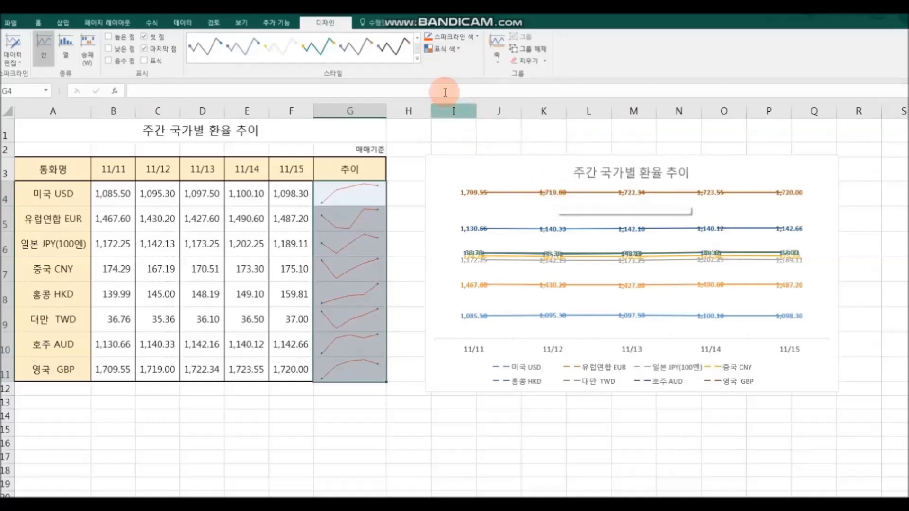
Step: Set the line sparklines' low-point marker color to dark theme green and the high-point marker color to theme blue
click(454, 49)
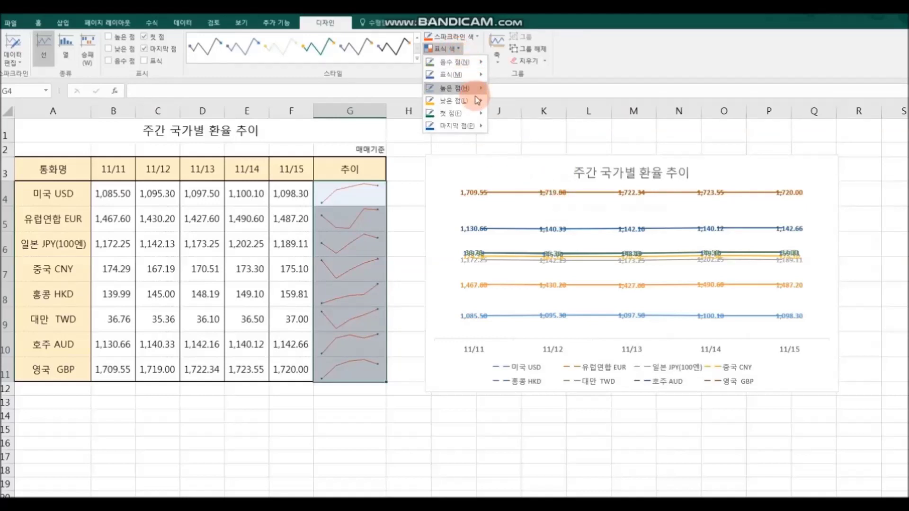
mouse_move(455, 101)
click(572, 148)
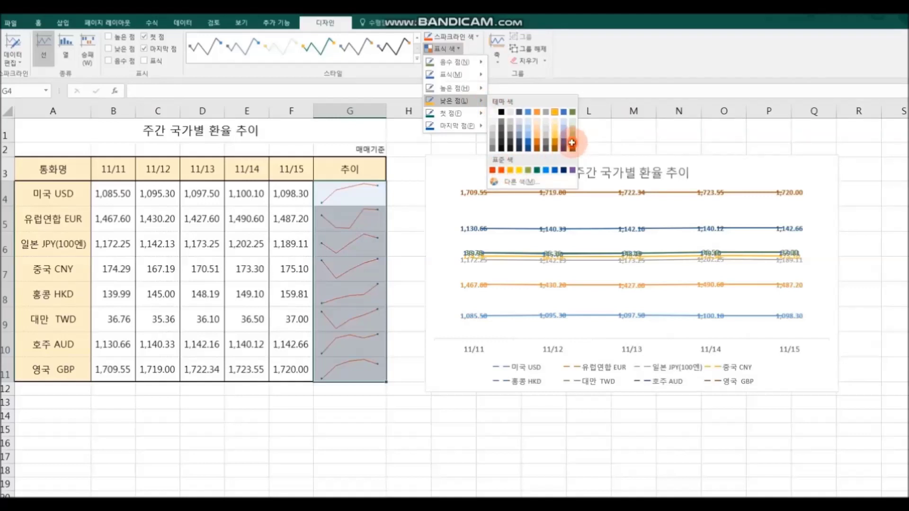
click(455, 50)
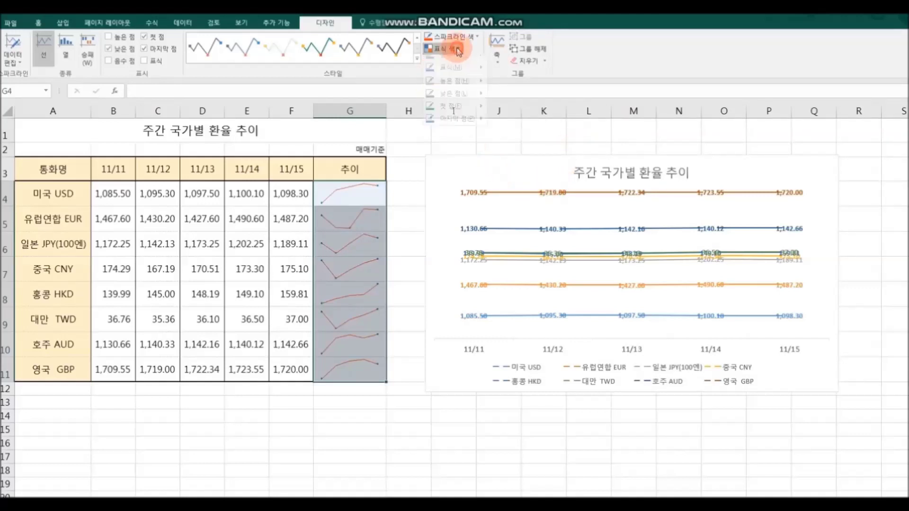
click(469, 90)
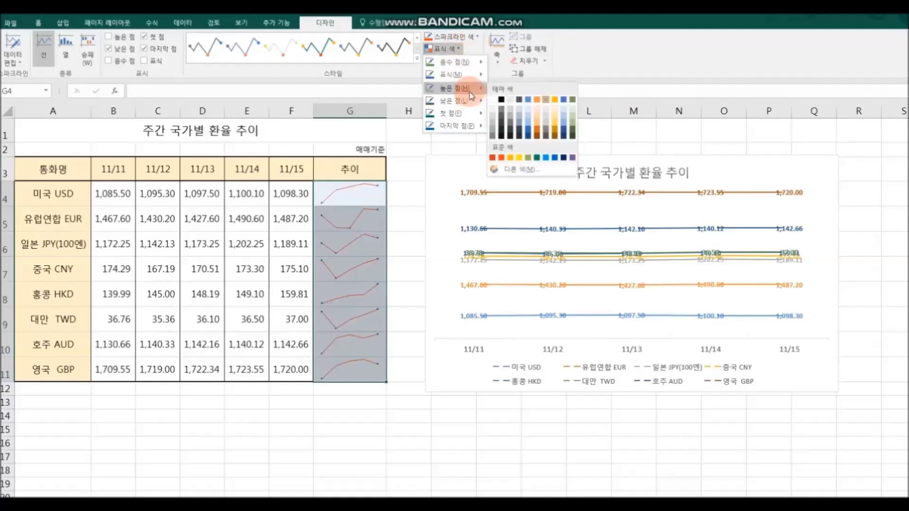
click(526, 101)
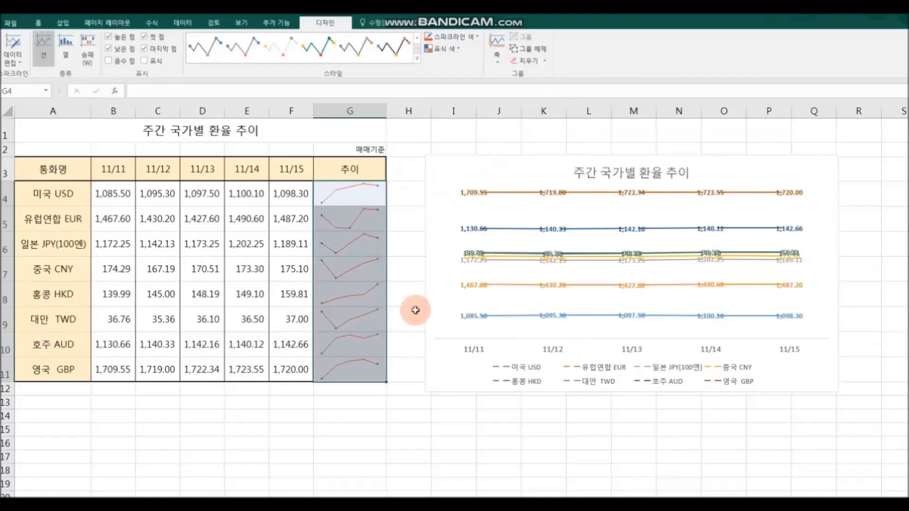
click(402, 429)
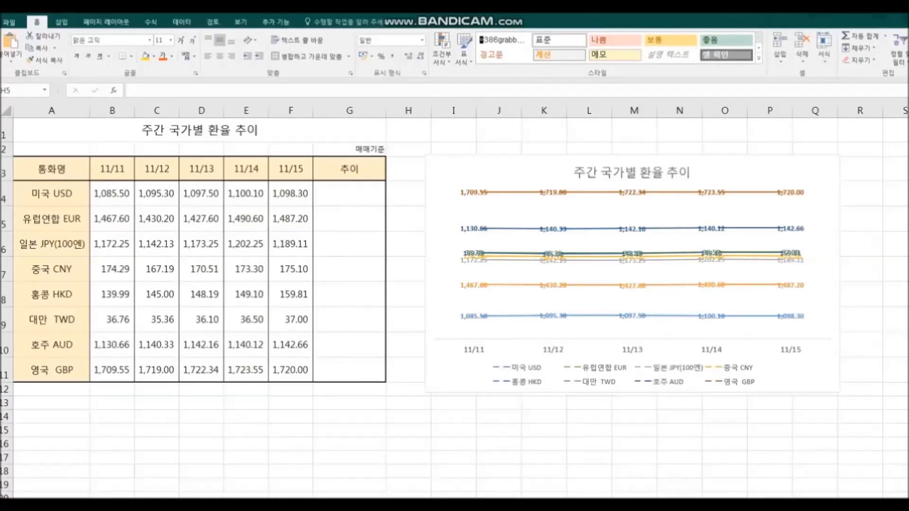
Step: Create column sparklines in the 추이 cells G4:G11 from the rates in B4:F11
click(57, 23)
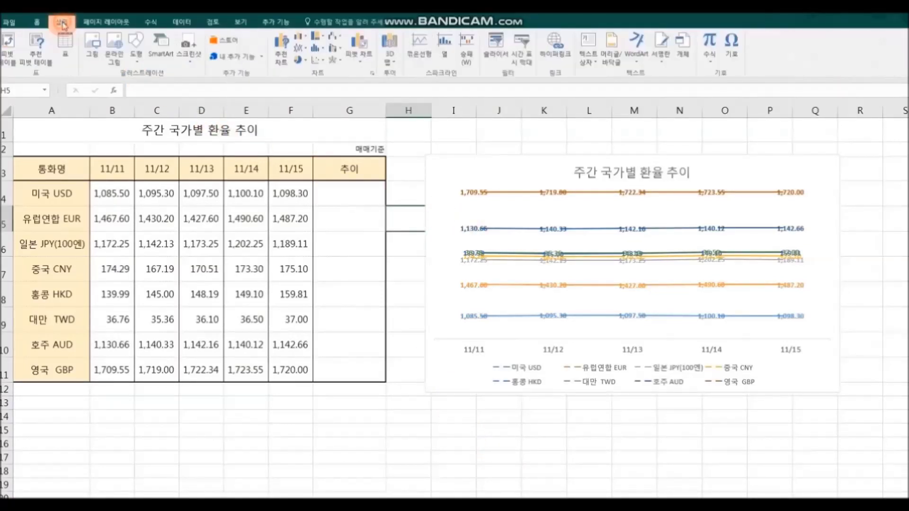
click(450, 58)
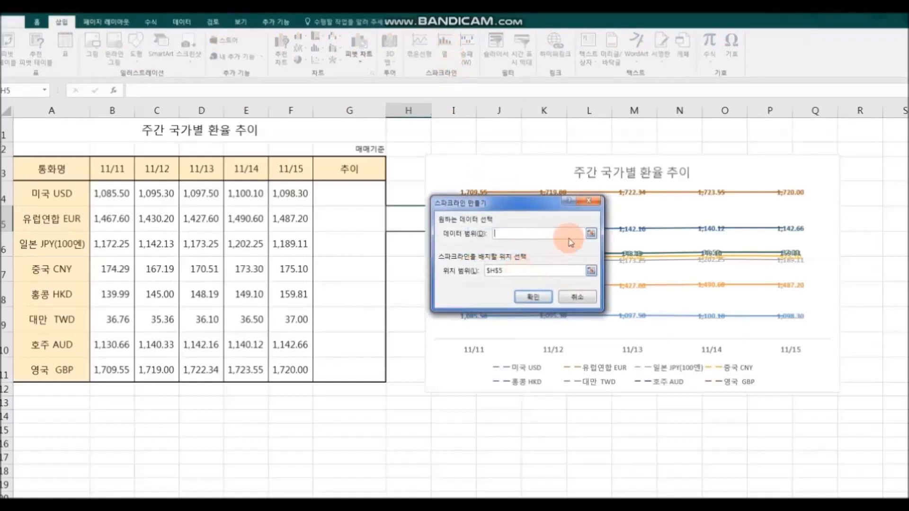
drag(110, 194, 301, 370)
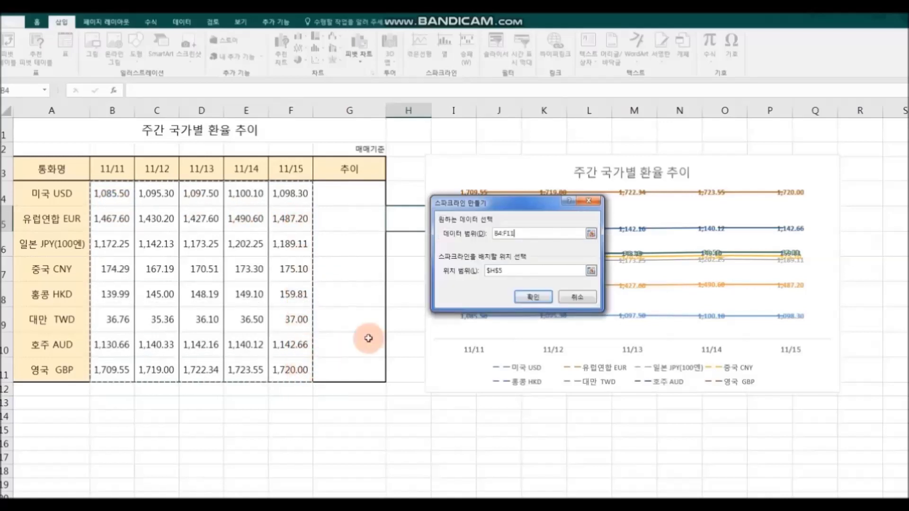
click(591, 270)
drag(348, 194, 359, 377)
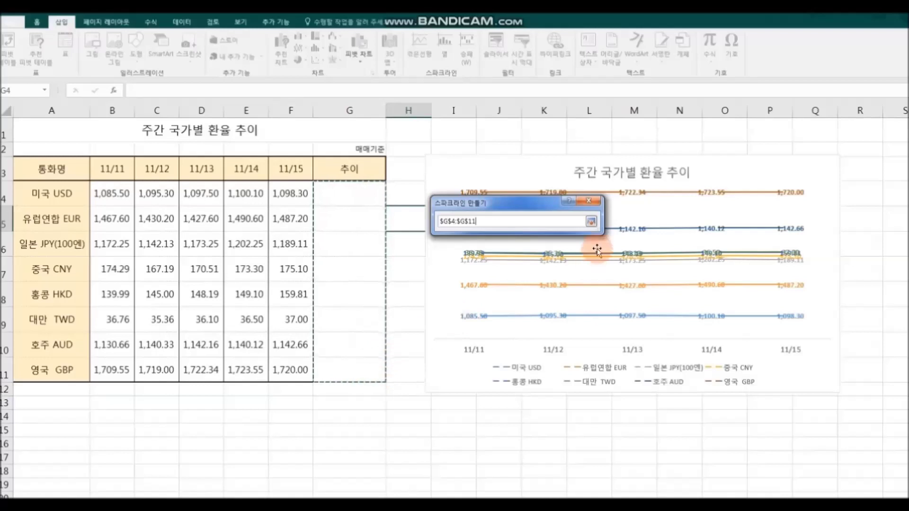
click(592, 223)
click(537, 296)
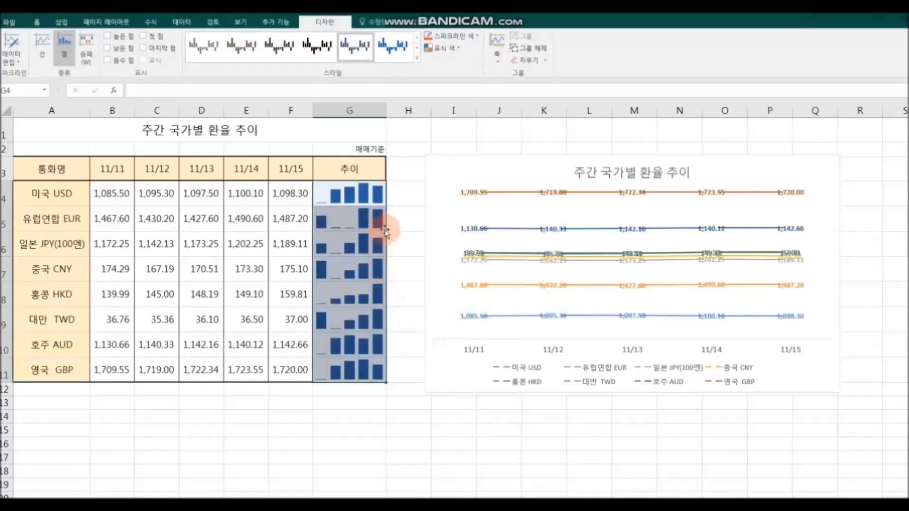
Step: Apply a dark green gallery style to the column sparklines in G4:G11 and set their color to standard red
click(411, 56)
click(417, 48)
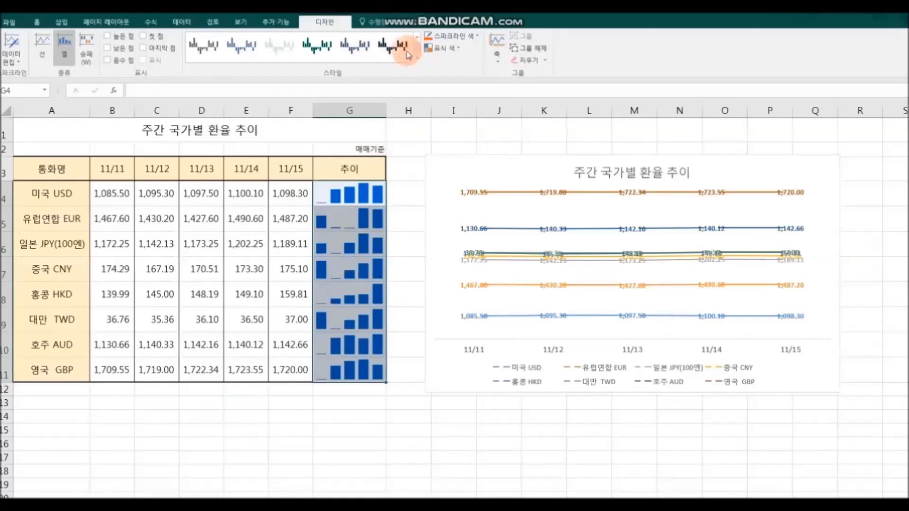
click(325, 56)
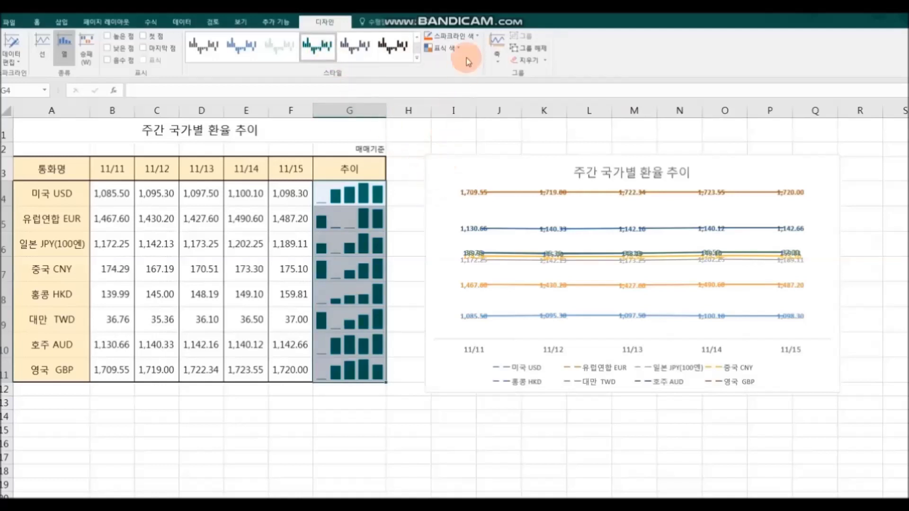
click(476, 37)
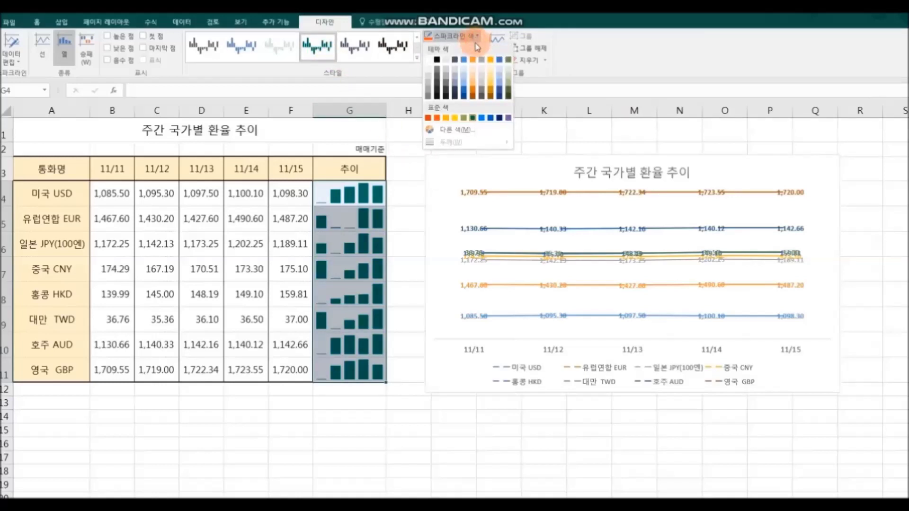
click(437, 117)
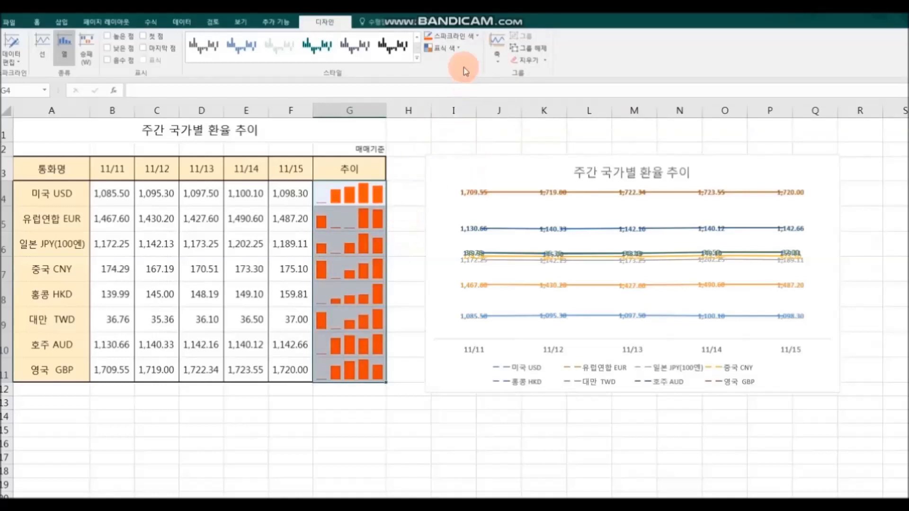
Step: Set the column sparklines' high-point marker color to standard blue
click(459, 48)
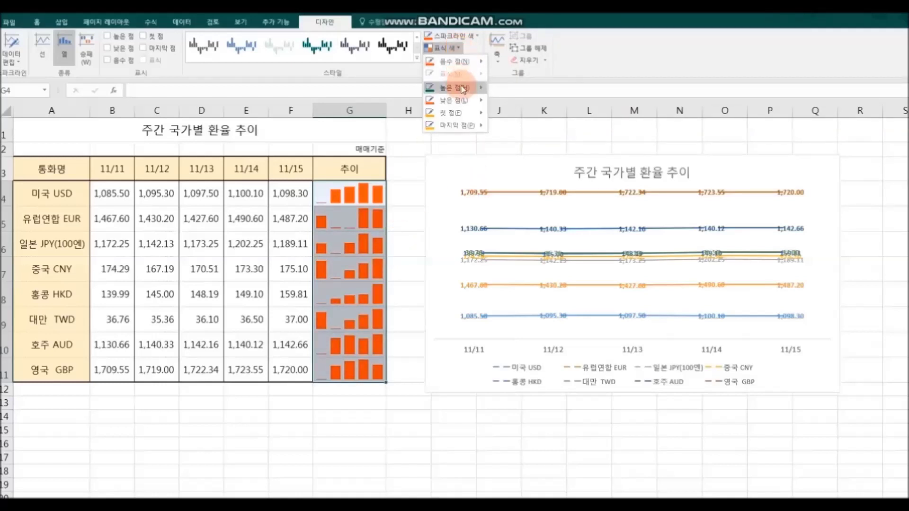
mouse_move(469, 116)
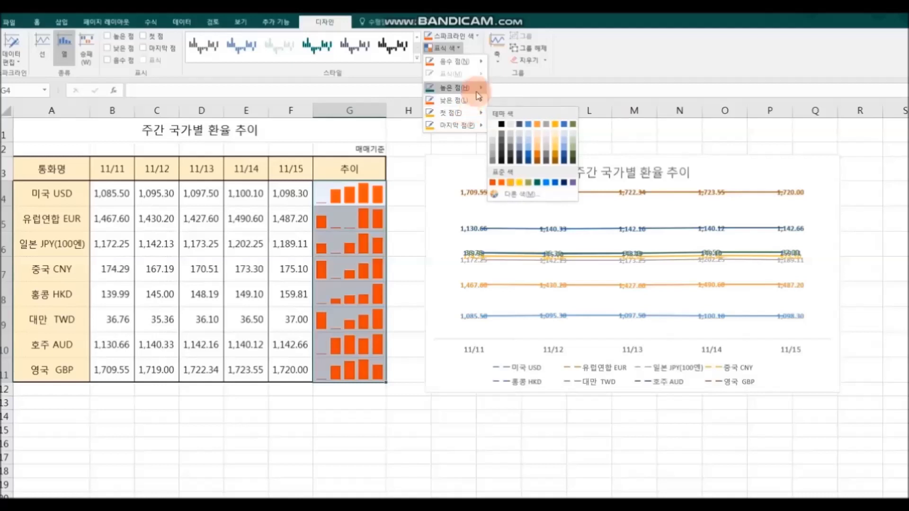
mouse_move(469, 88)
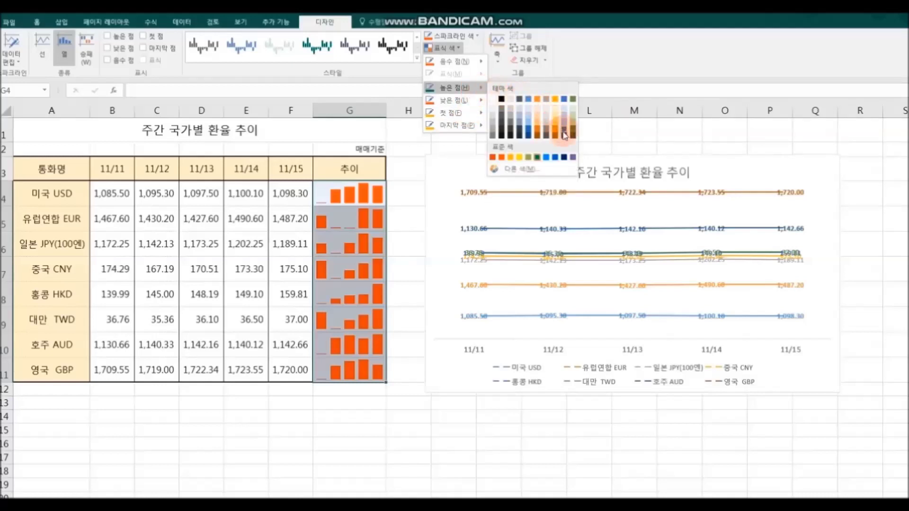
click(557, 158)
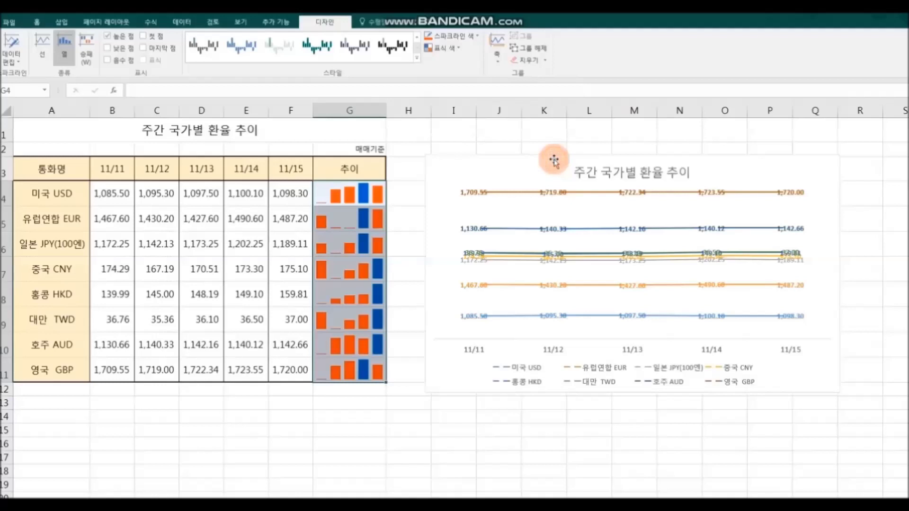
Step: Set the column sparklines' low-point marker color to dark theme green
click(459, 52)
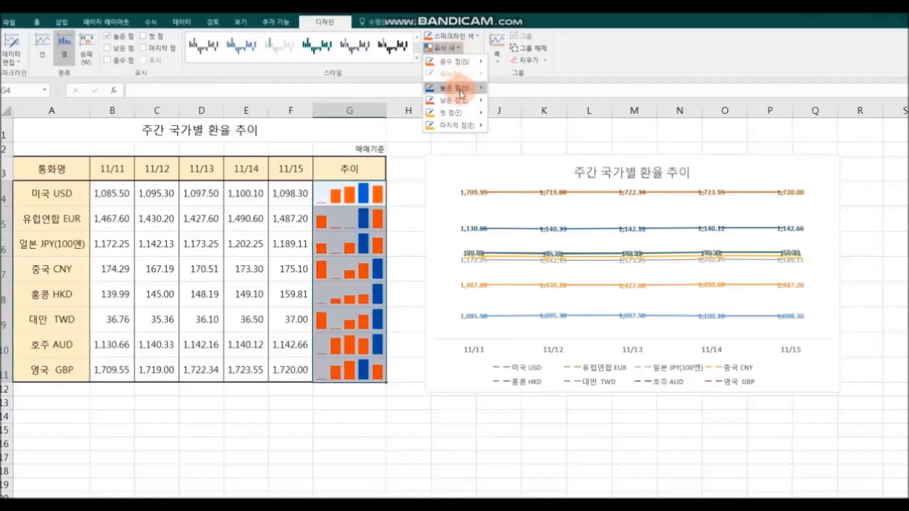
mouse_move(463, 102)
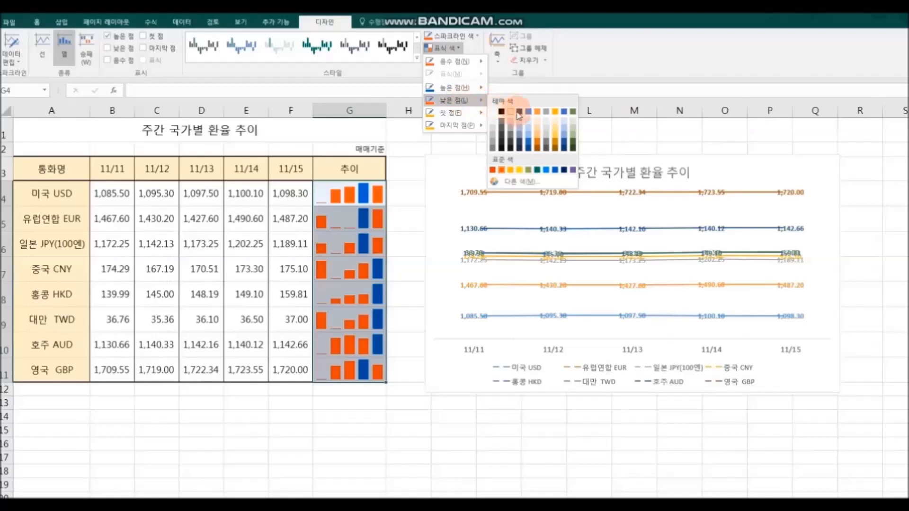
click(573, 143)
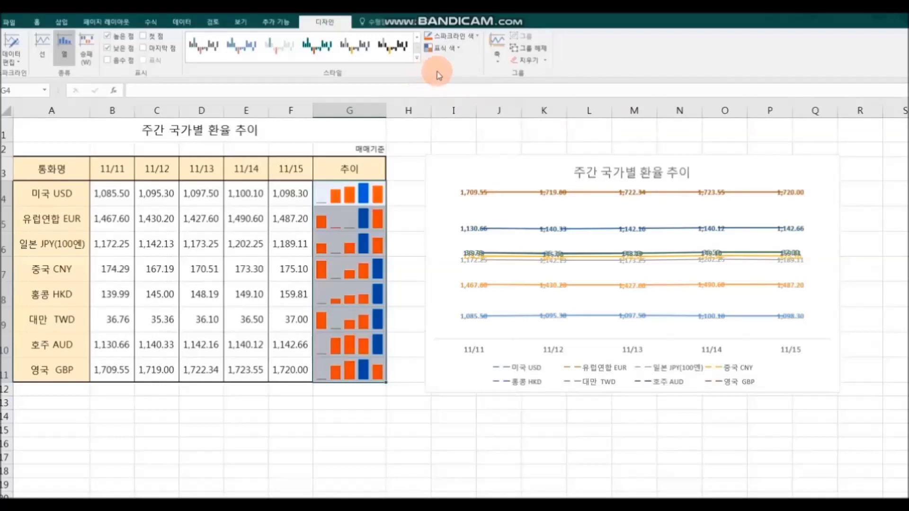
Step: Set the column sparklines' first-point marker color to black and the low-point marker color to theme gray
click(454, 50)
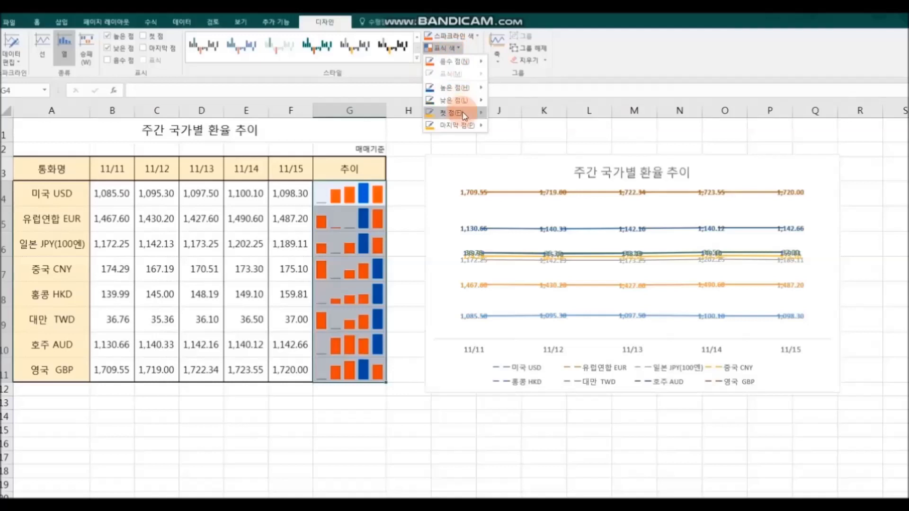
mouse_move(466, 115)
click(503, 123)
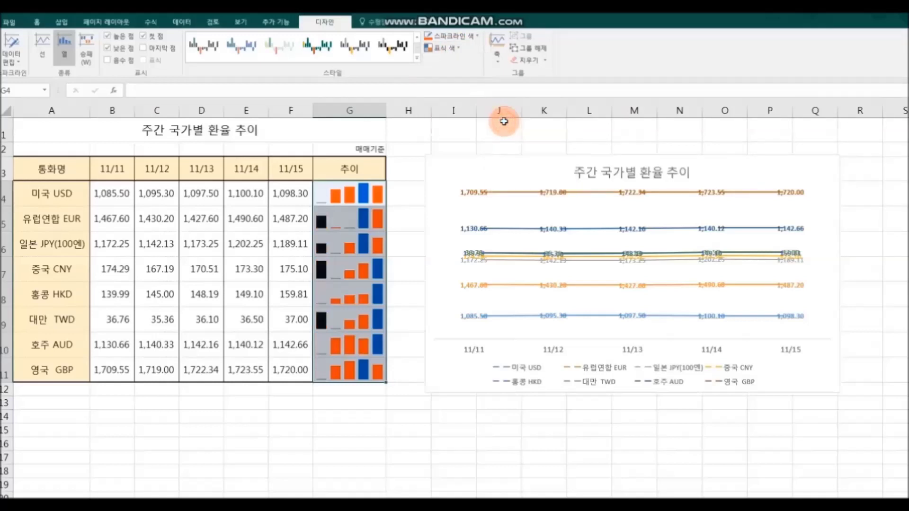
click(459, 49)
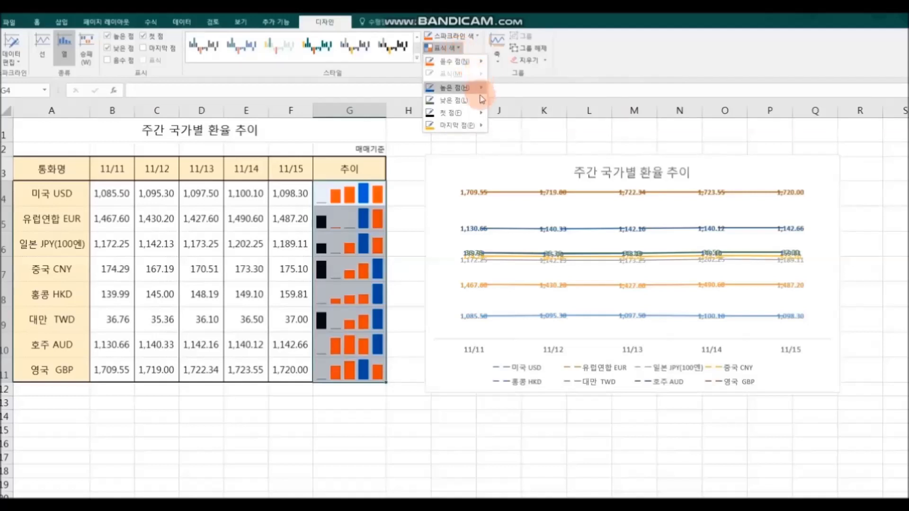
mouse_move(481, 107)
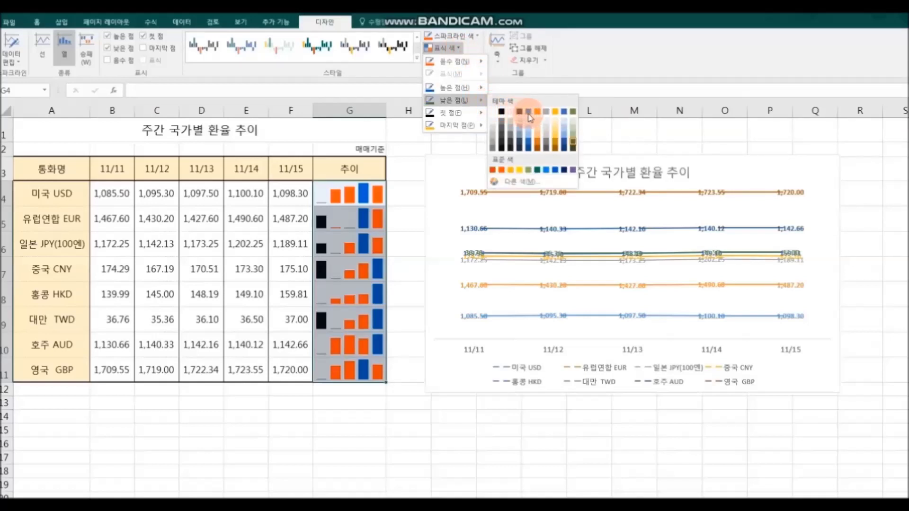
click(546, 111)
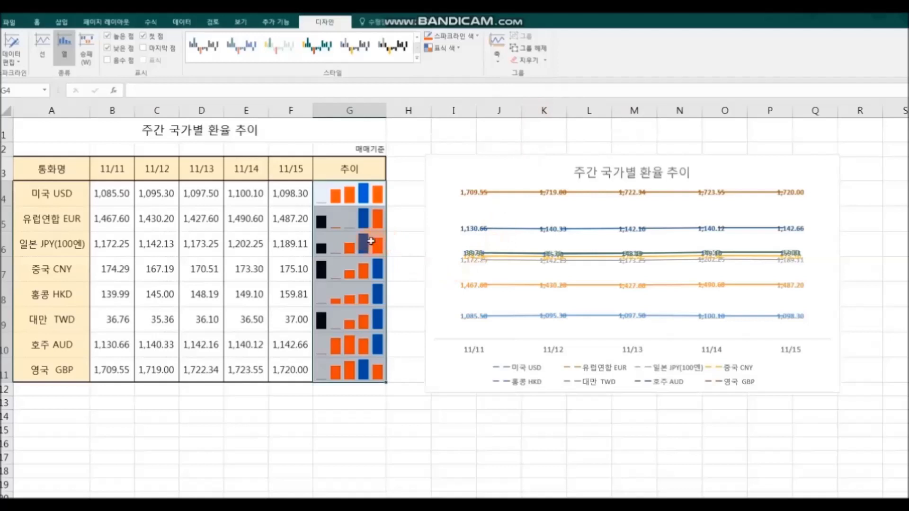
click(412, 429)
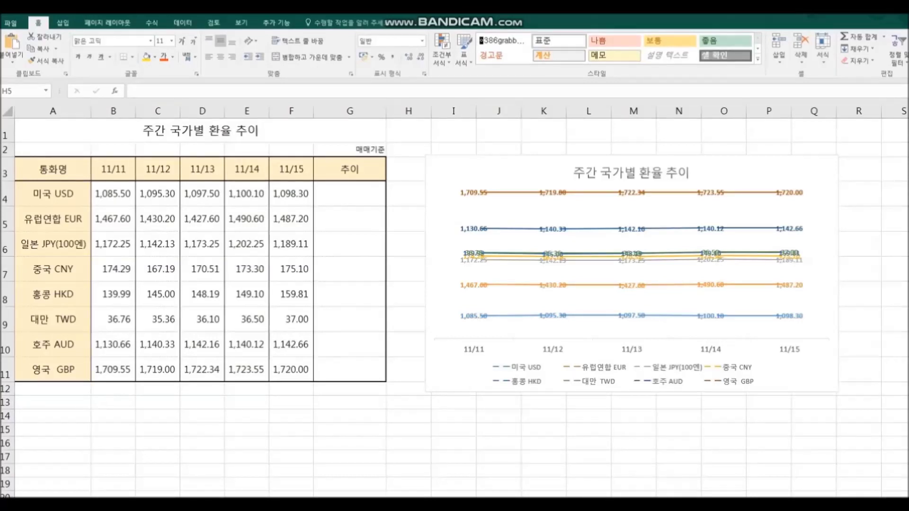
Step: Create win/loss sparklines in the 추이 cells G4:G11 from the rates in B4:F11
click(64, 24)
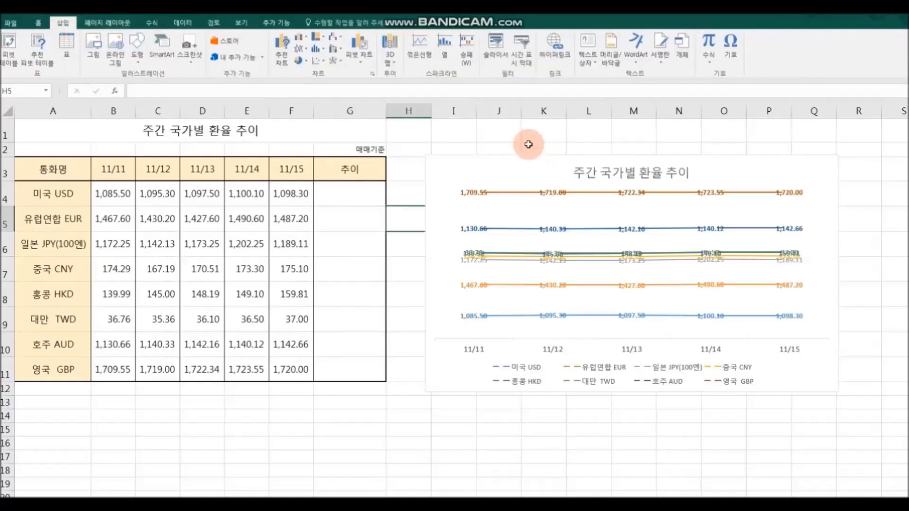
click(468, 57)
drag(122, 202, 297, 368)
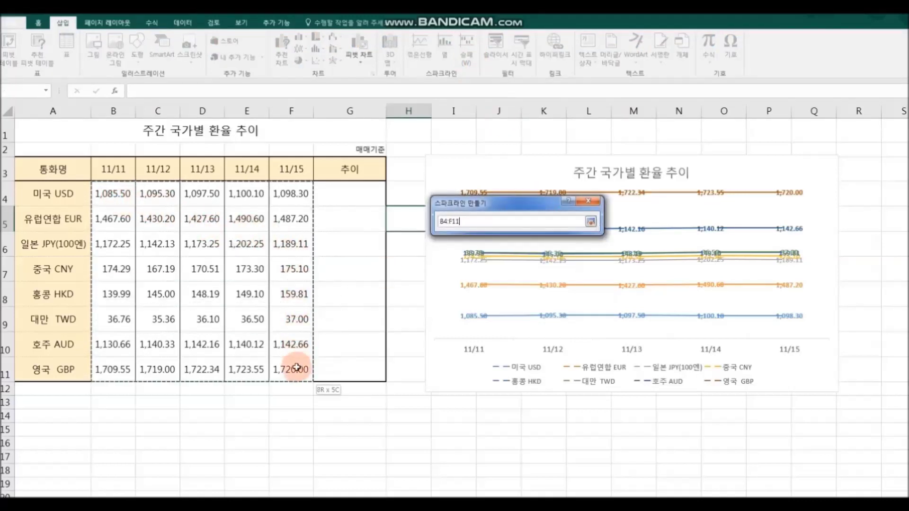
click(592, 269)
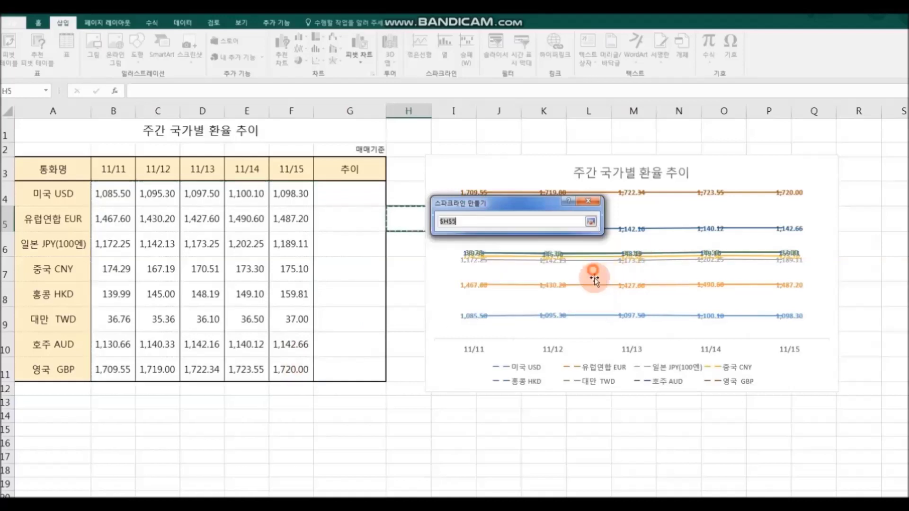
drag(341, 193, 341, 372)
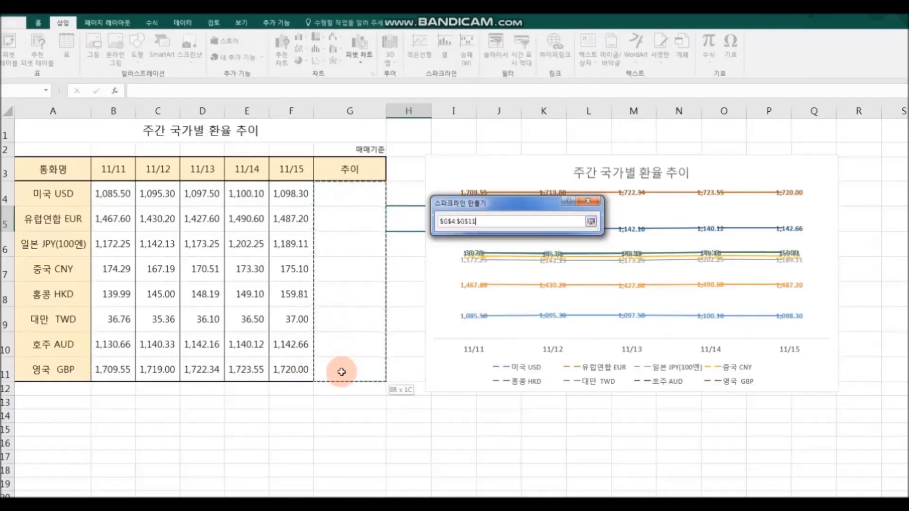
click(591, 221)
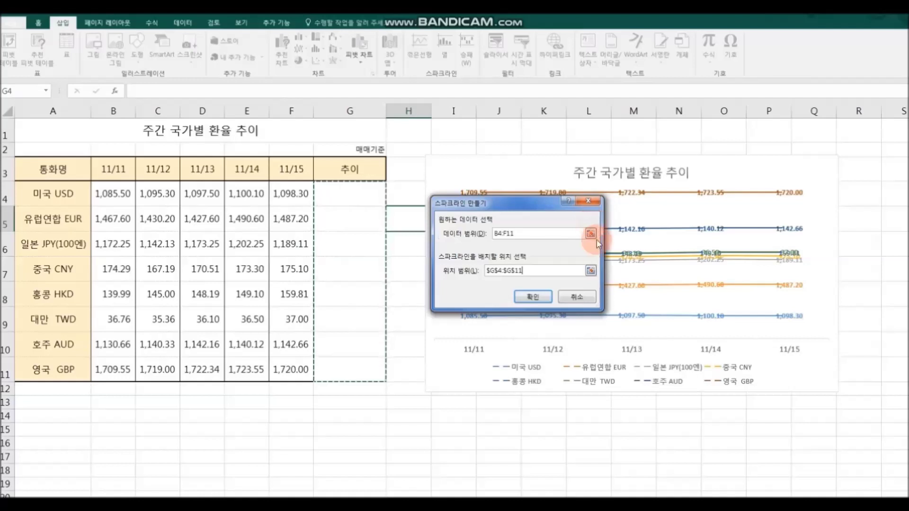
click(533, 296)
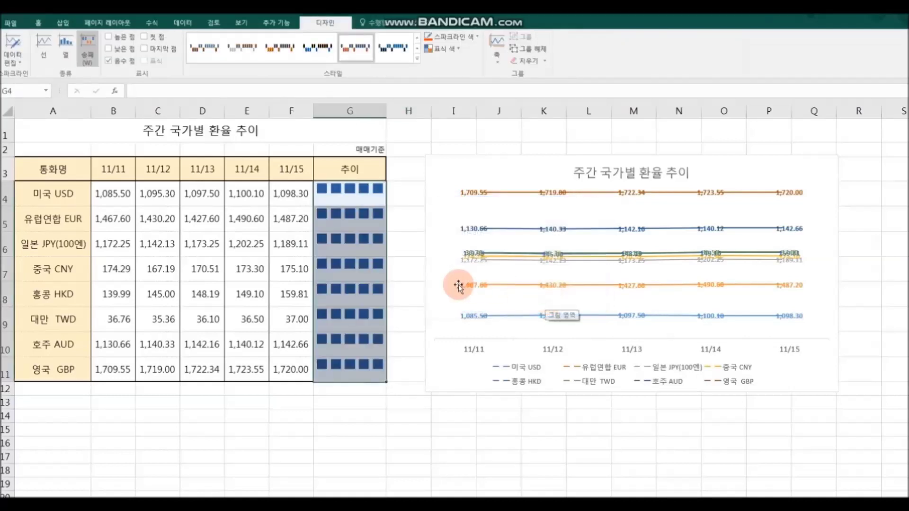
Step: Apply a black gallery style to the win/loss sparklines in G4:G11
click(417, 52)
click(393, 47)
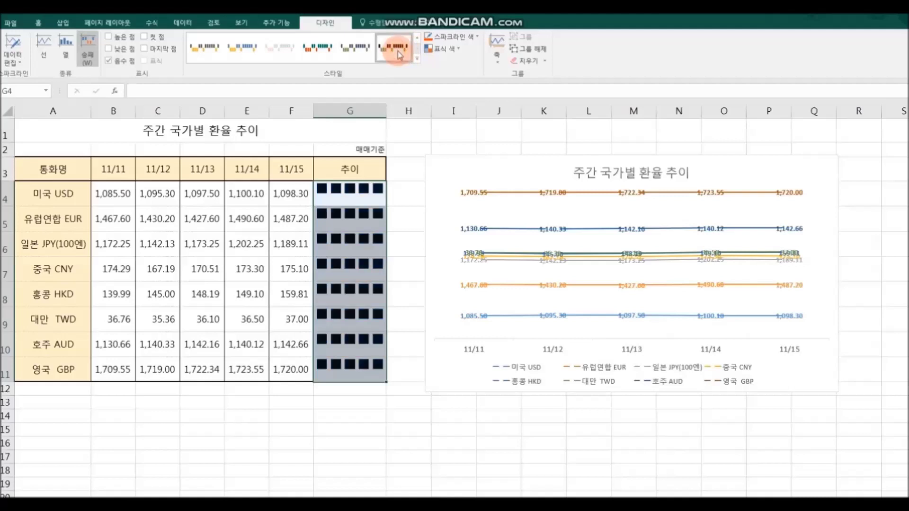
Step: Set the win/loss sparklines in G4:G11 to standard blue and their high-point marker color to standard red
click(477, 37)
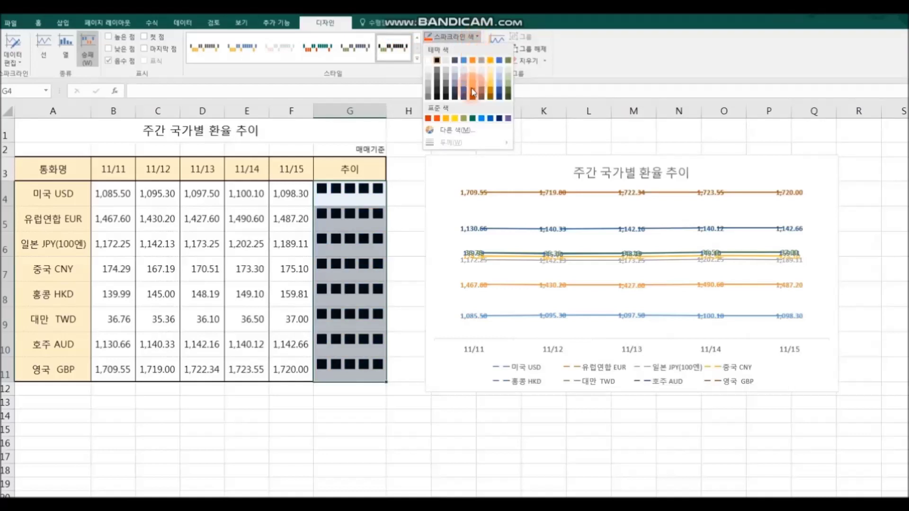
click(490, 118)
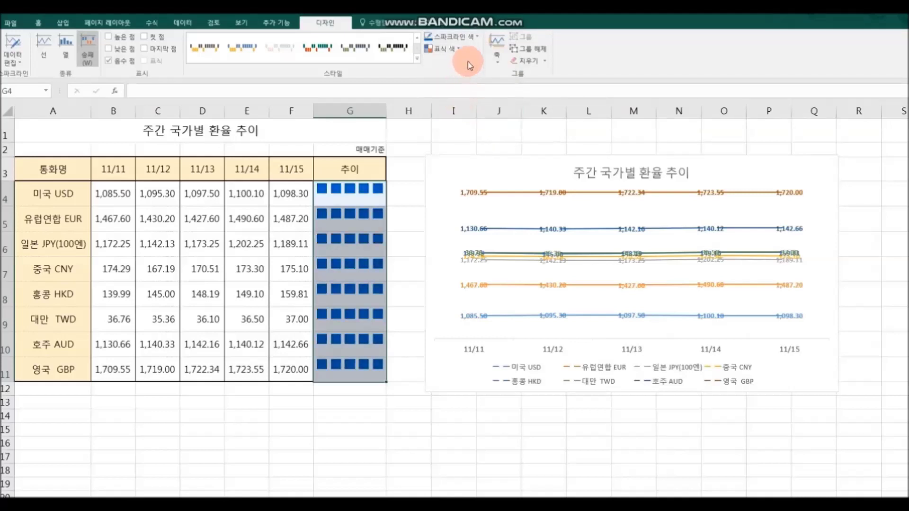
click(460, 49)
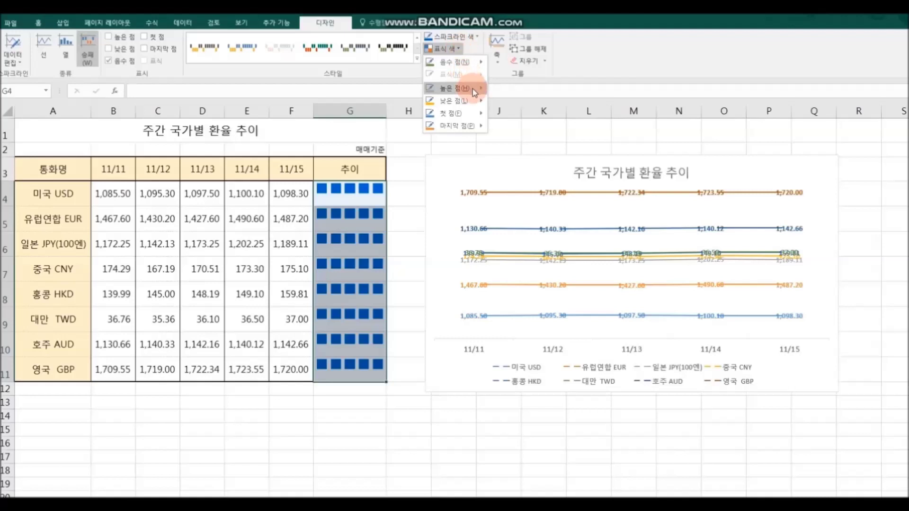
mouse_move(474, 92)
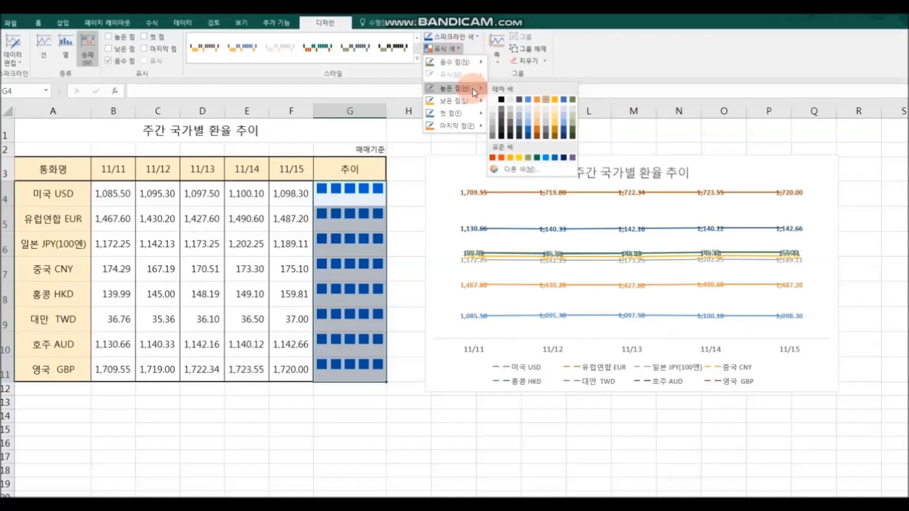
click(499, 158)
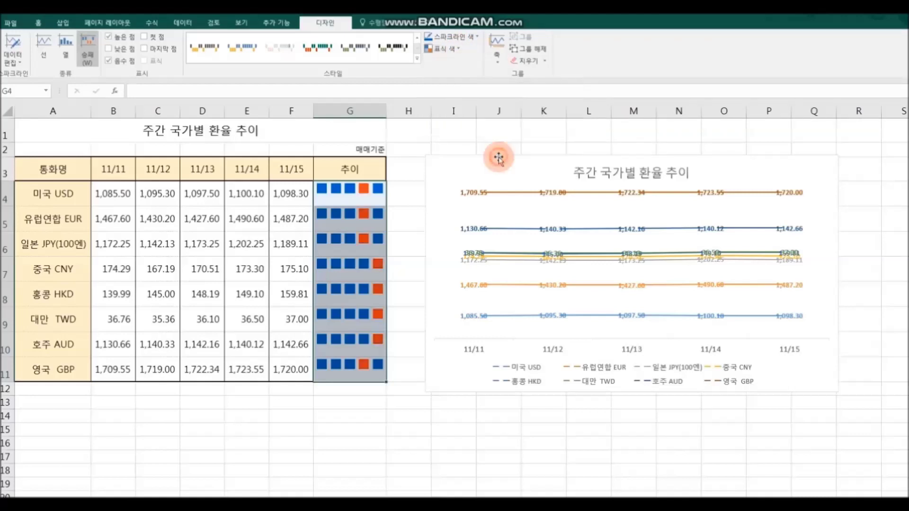
Step: Set the win/loss sparklines' low-point marker color to a light theme green and deselect the sparkline range
click(459, 49)
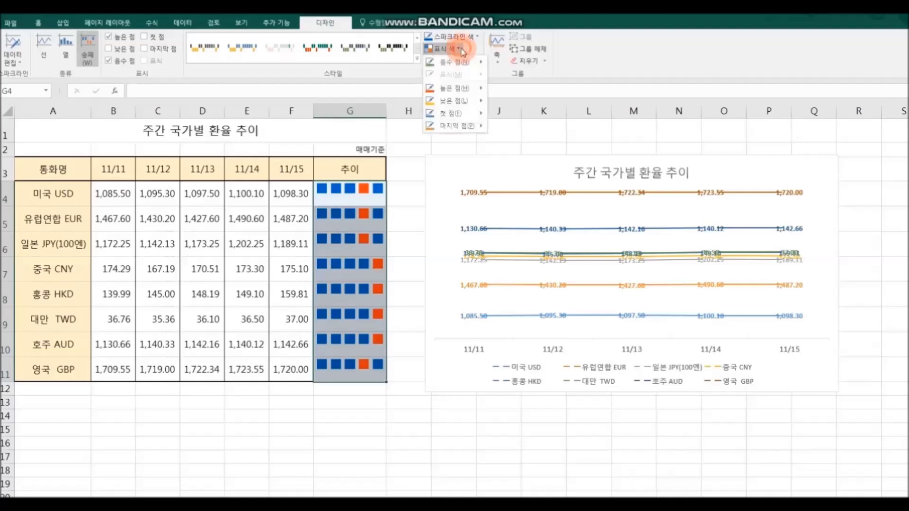
mouse_move(480, 104)
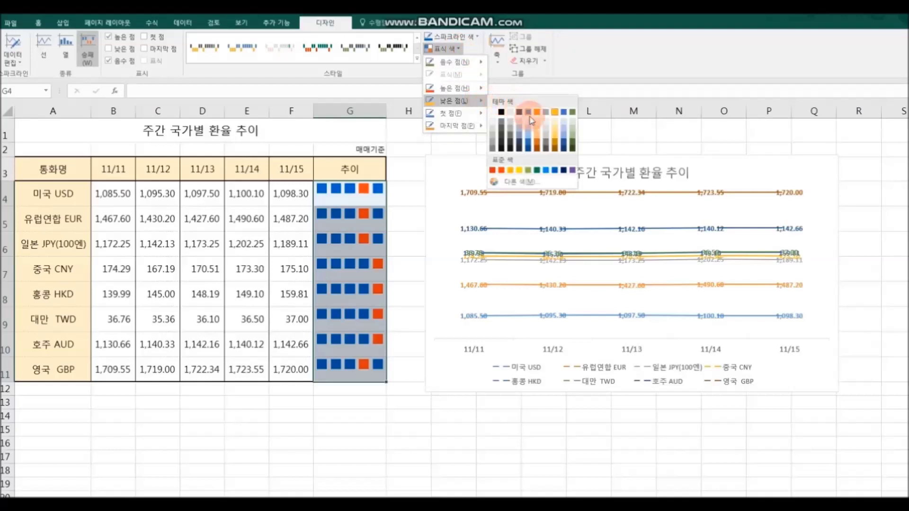
click(572, 138)
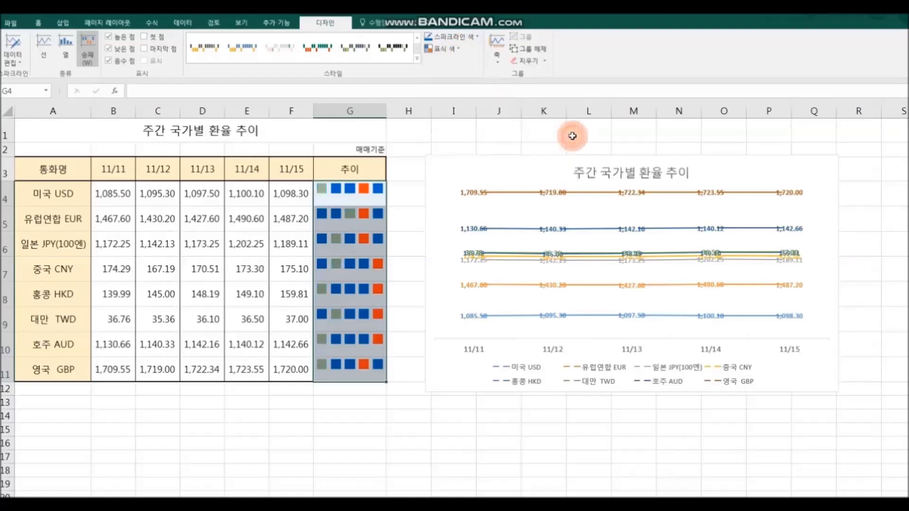
click(461, 429)
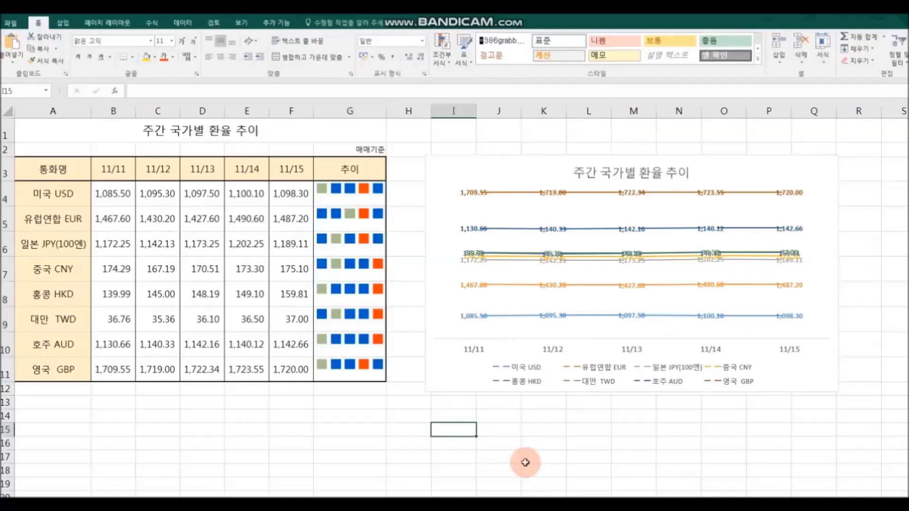